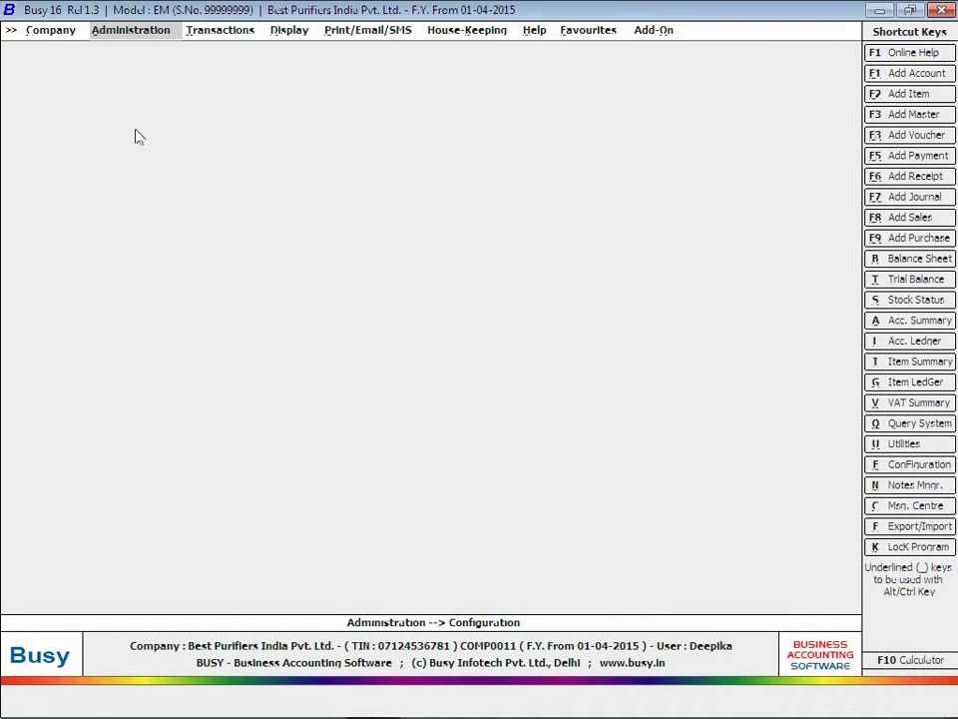
Go to the Enquiry/Support Mgmt. page of Administration > Configuration > Features/Options.
click(157, 29)
click(145, 68)
double_click(168, 66)
click(132, 481)
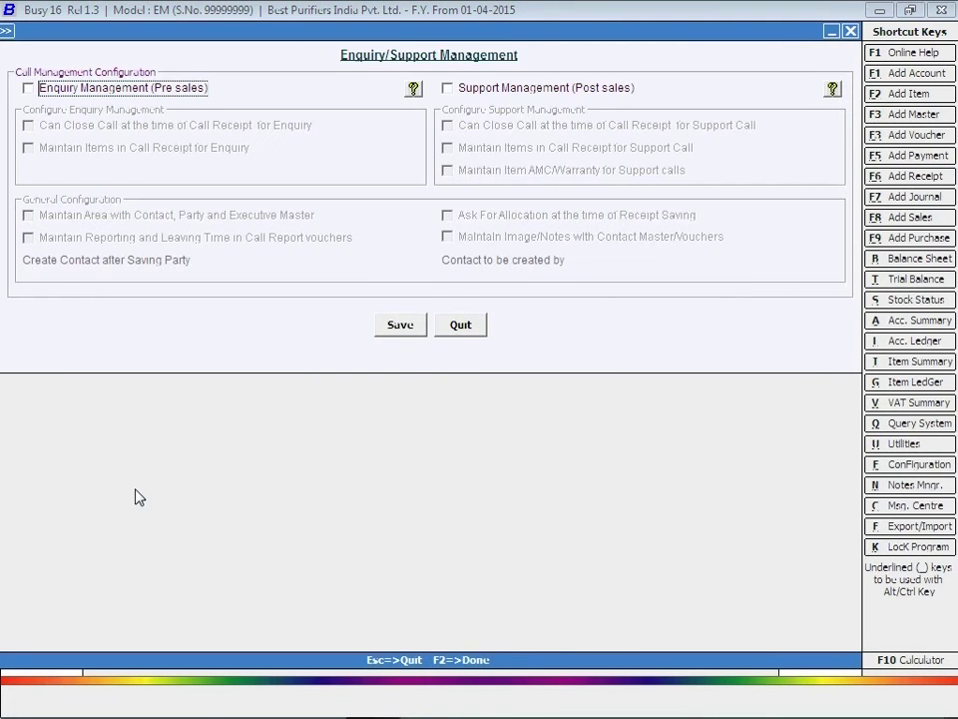
Enable Enquiry Management with closing at receipt, items, areas, reporting times and allocation prompt, then save.
click(73, 89)
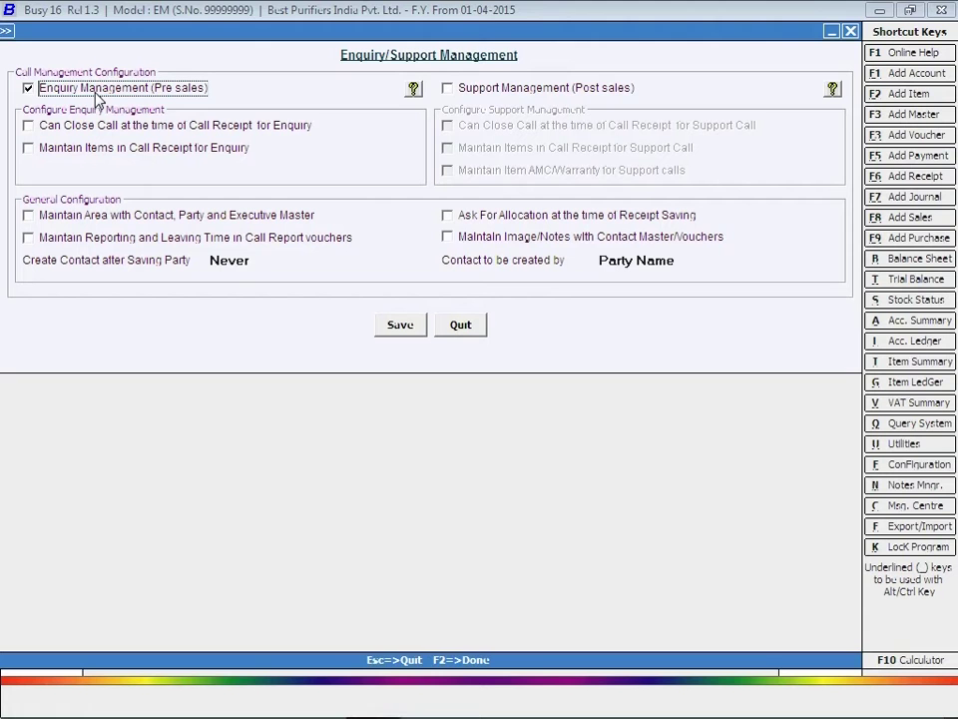
click(86, 126)
click(90, 157)
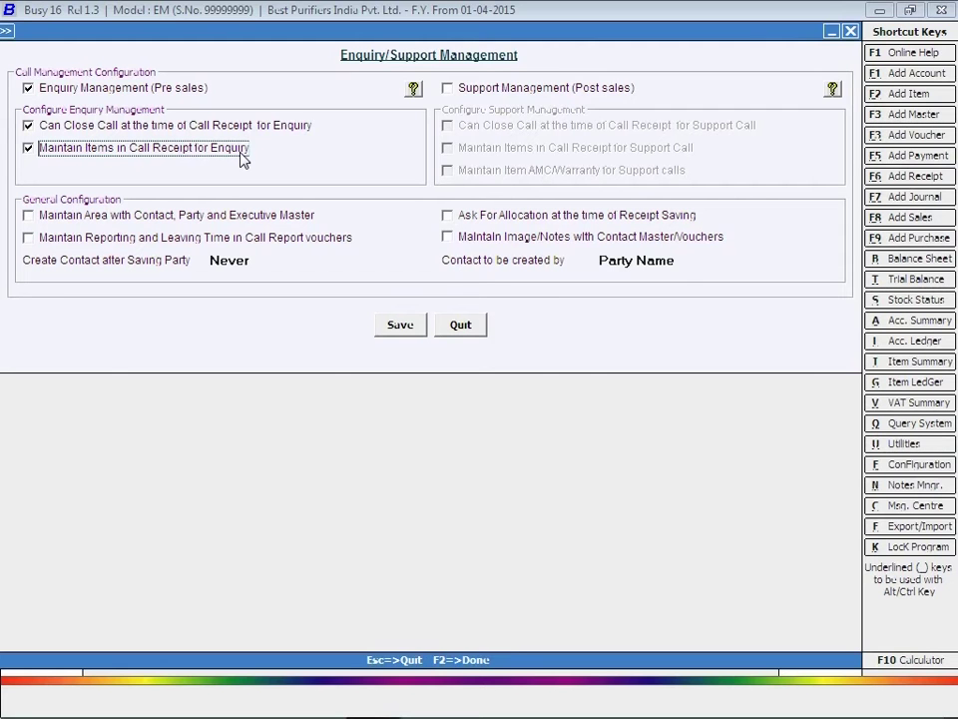
click(175, 225)
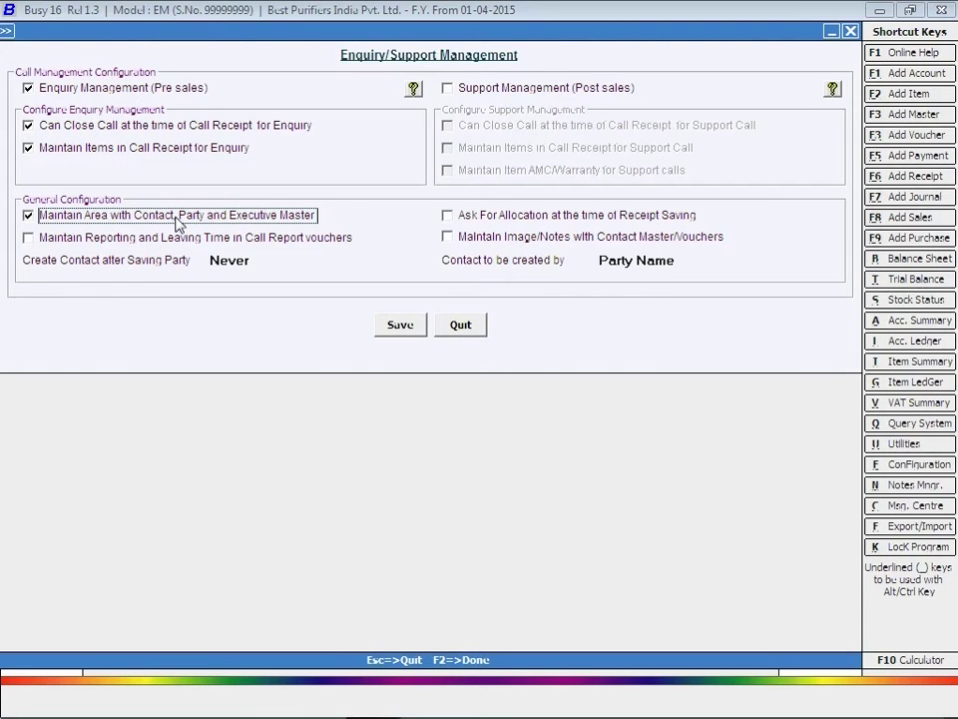
click(171, 239)
click(574, 216)
click(410, 325)
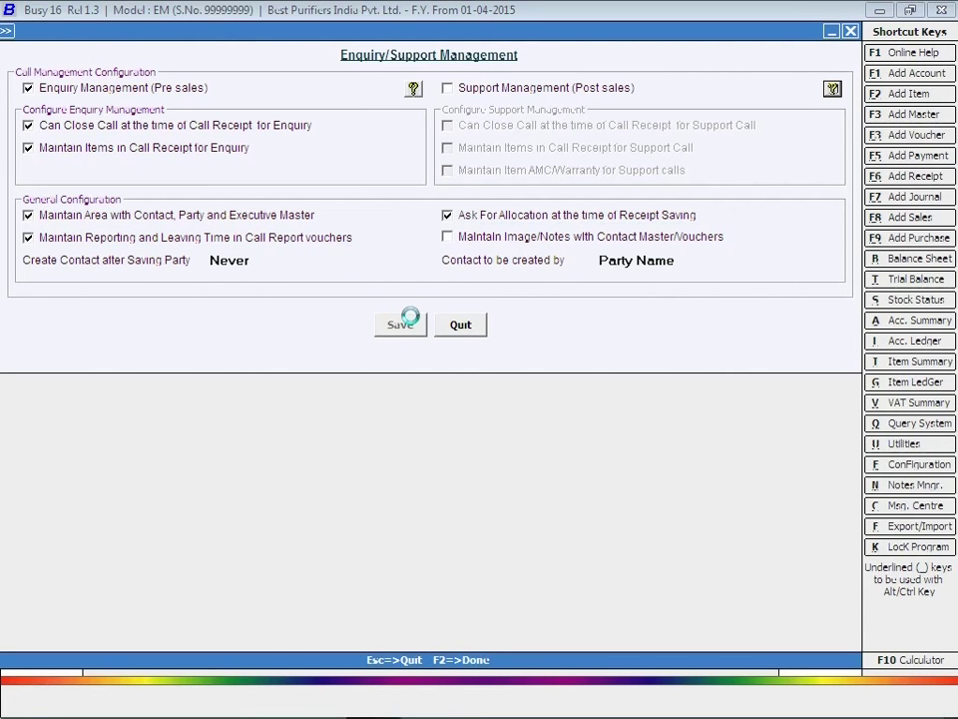
key(Escape)
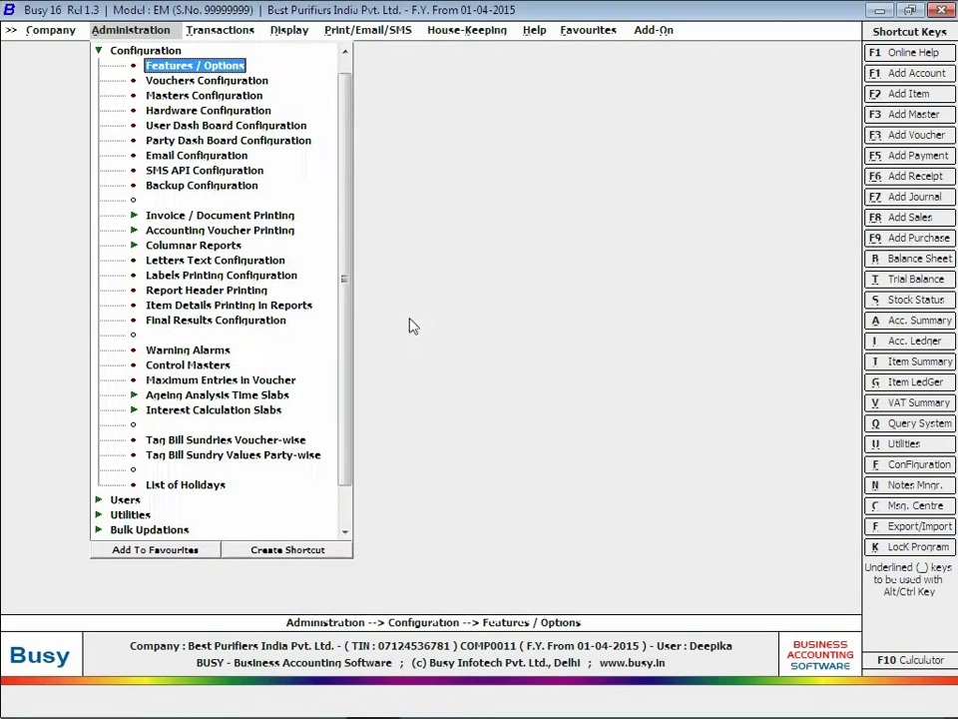
Start a new contact from Administration > Masters > Contact > Add.
key(Escape)
click(133, 51)
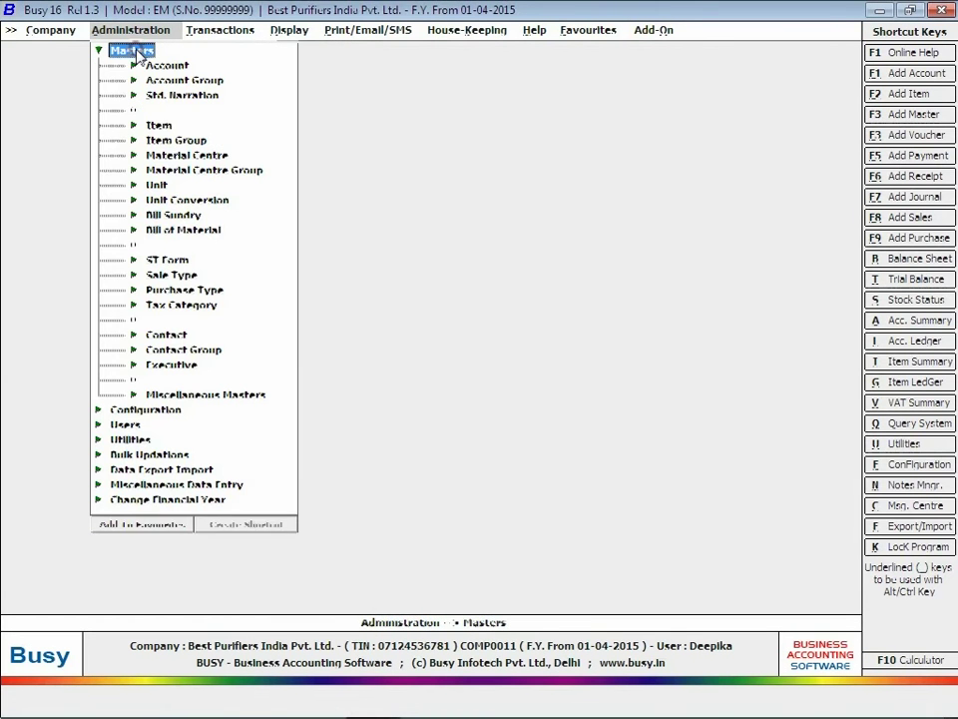
click(164, 336)
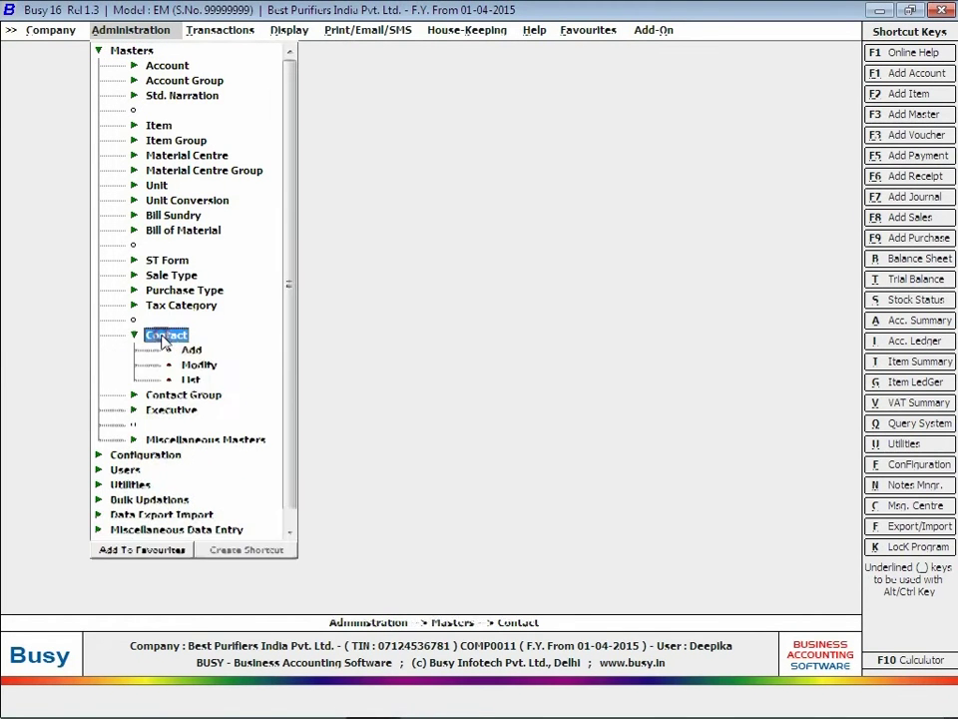
click(190, 350)
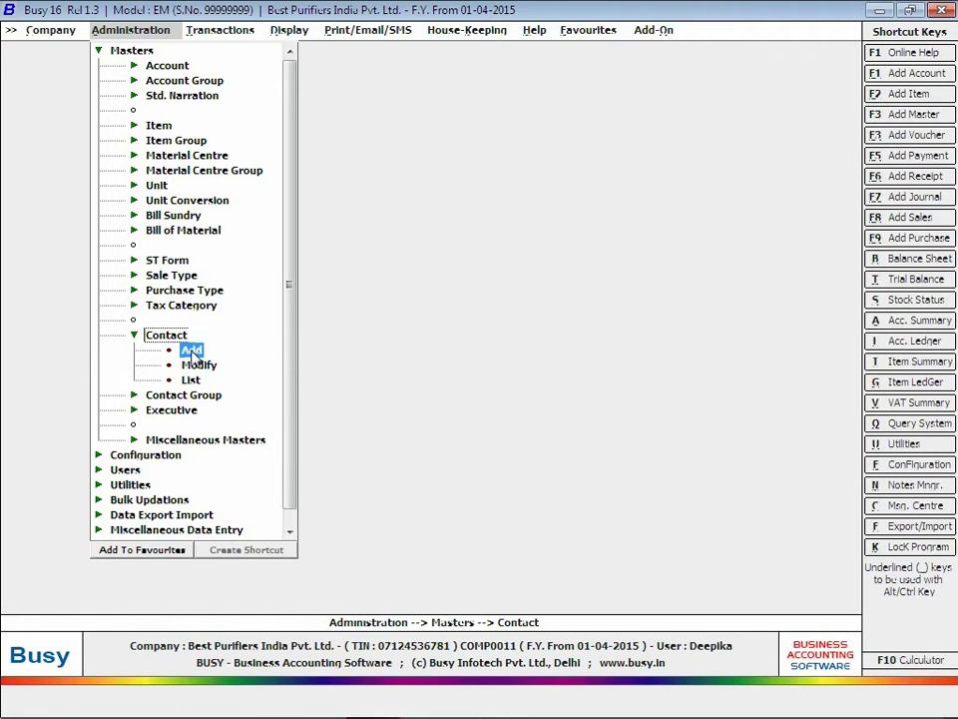
click(193, 352)
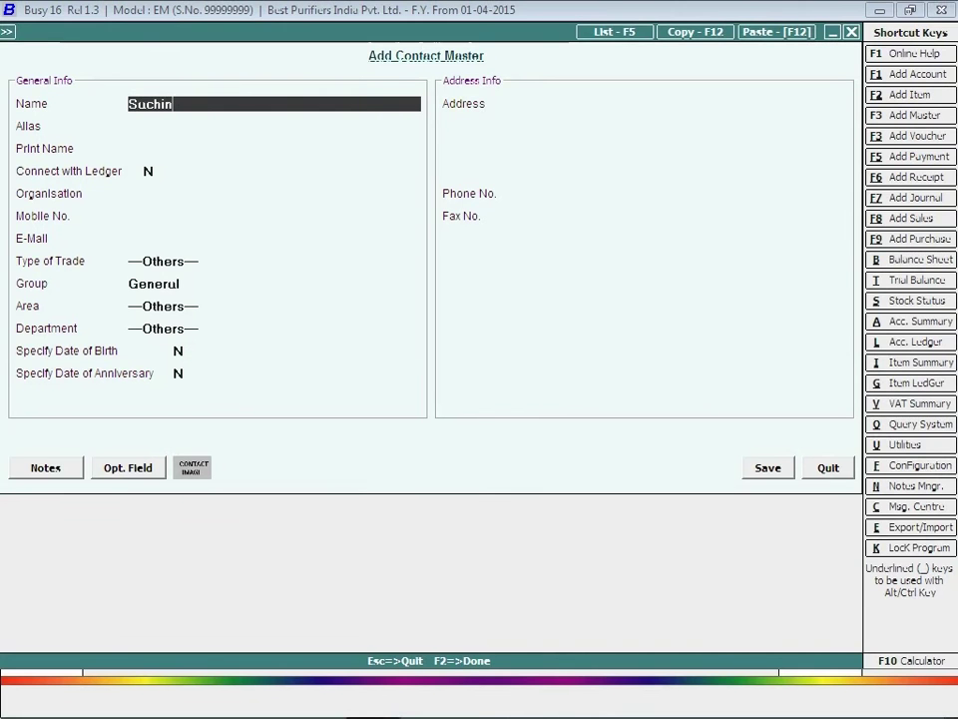
Enter the contact's full name and mobile number, save the contact and close the form.
key(Return)
key(Return)
key(Return)
key(Return)
key(Return)
click(763, 469)
key(Escape)
key(Return)
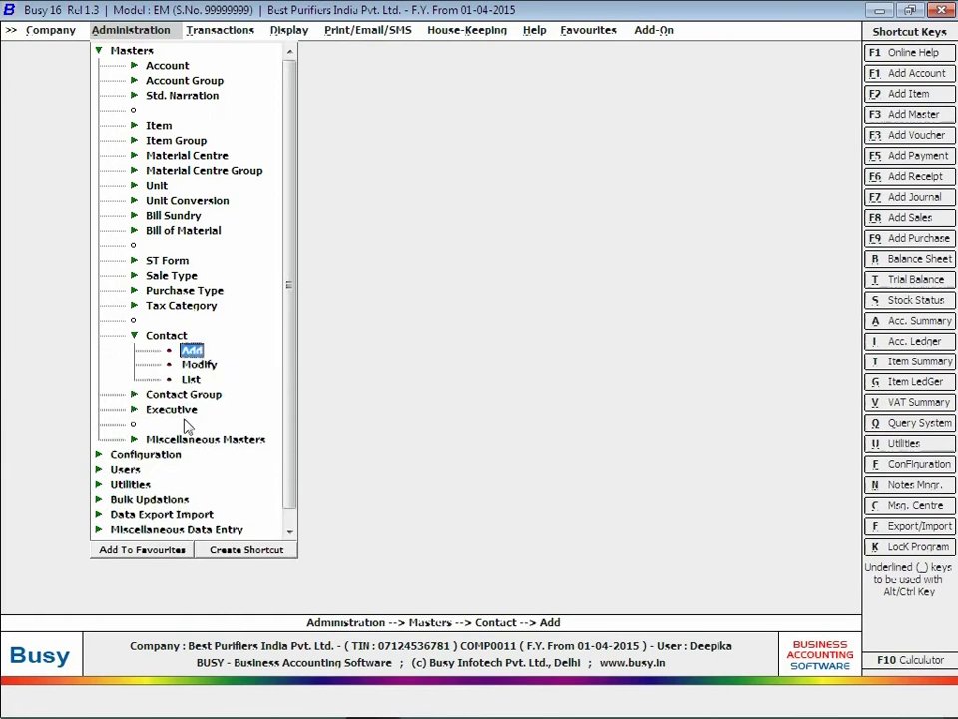
key(Escape)
click(206, 366)
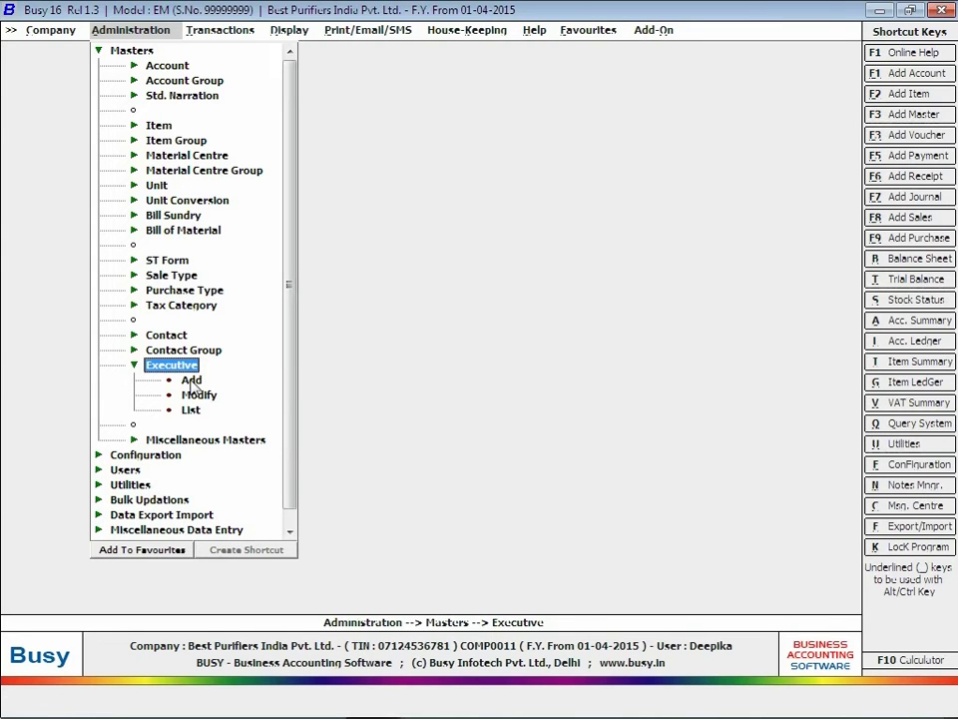
Start a new executive, enter the executive's name and choose North as the Area.
click(191, 381)
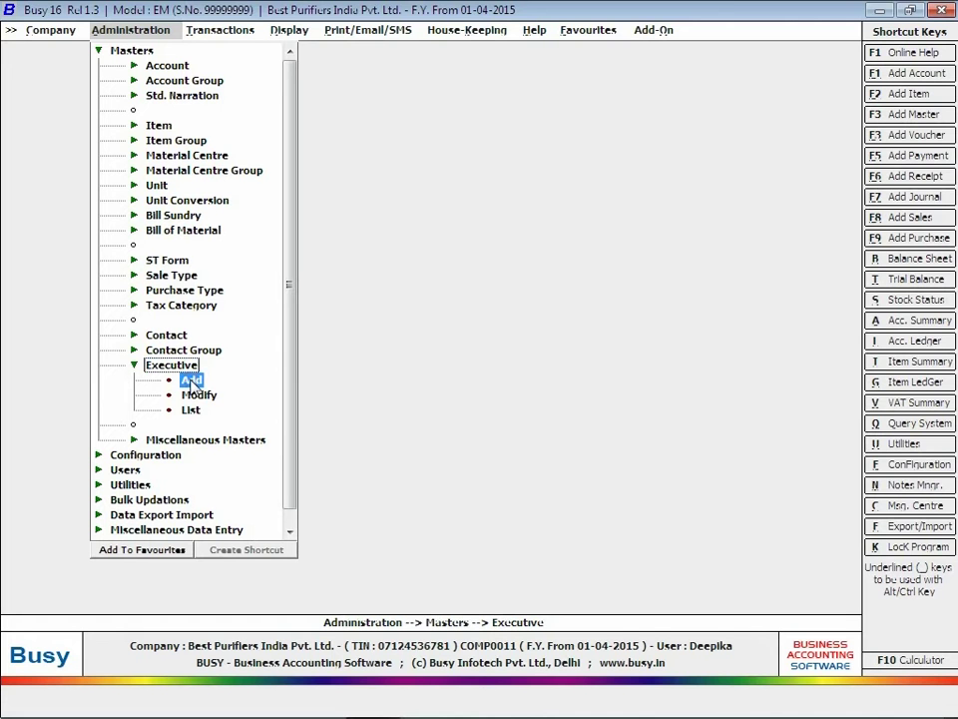
click(192, 381)
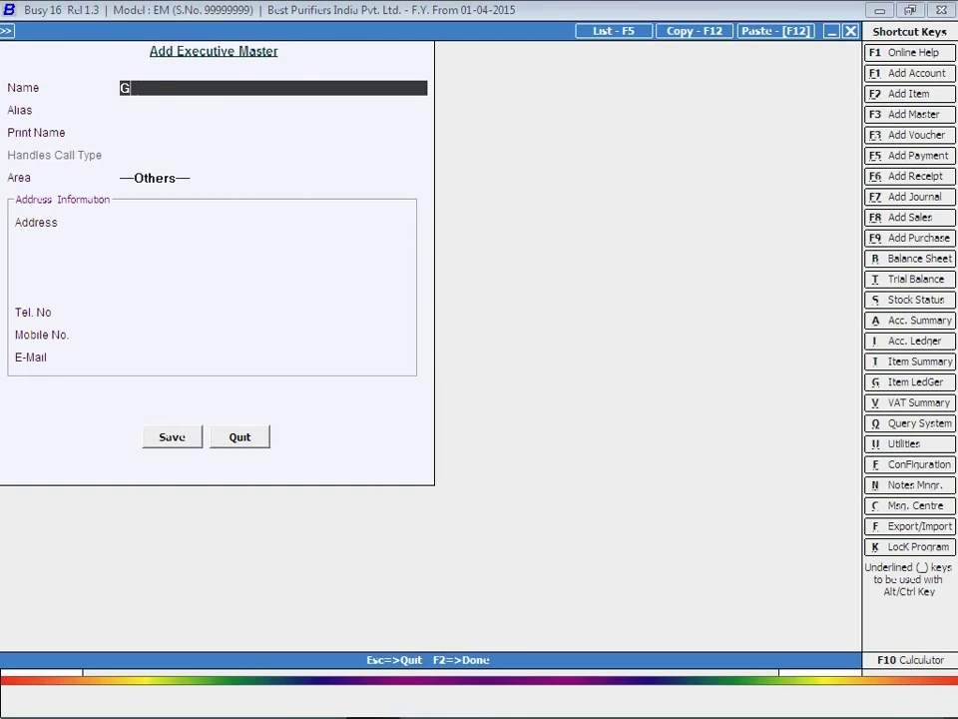
key(Return)
key(Return)
key(Return)
key(Up)
key(Up)
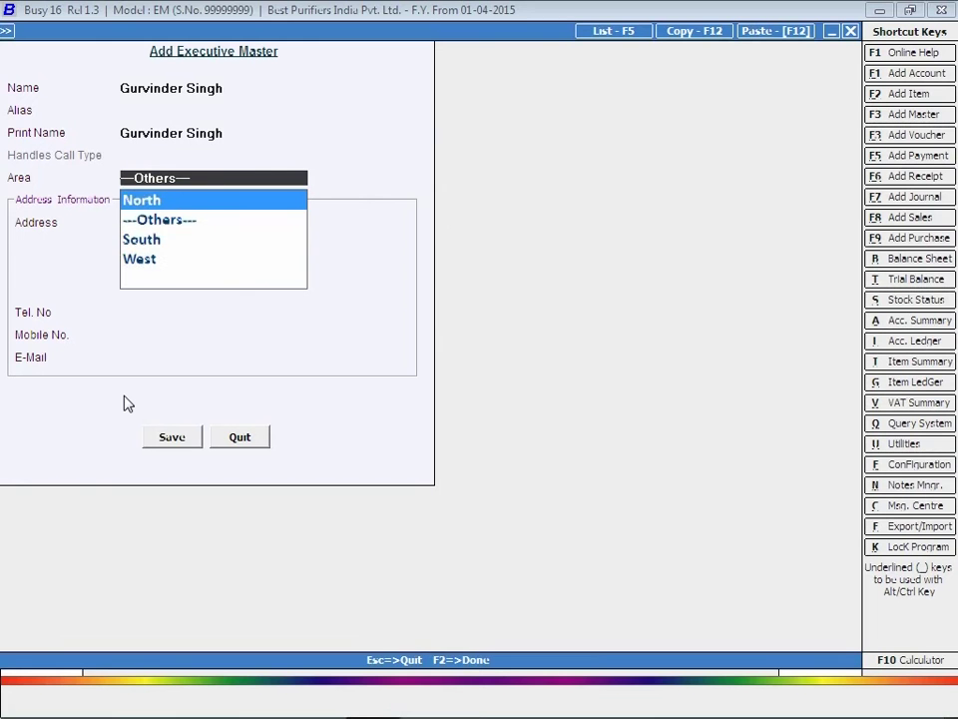
key(Down)
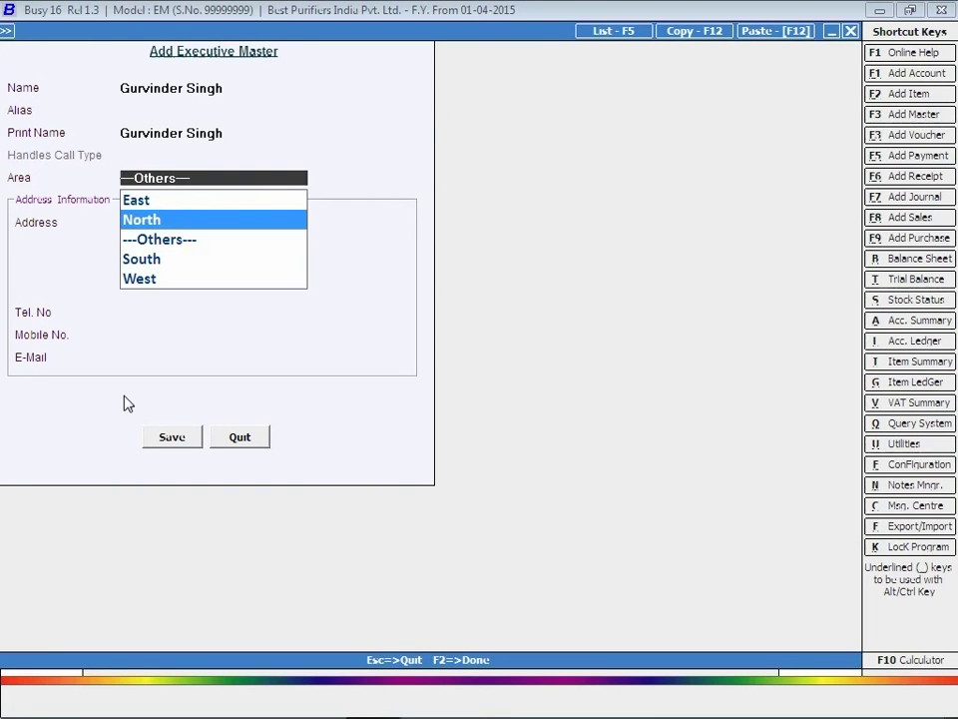
key(Return)
key(Return)
key(Return)
key(Return)
key(Return)
key(Return)
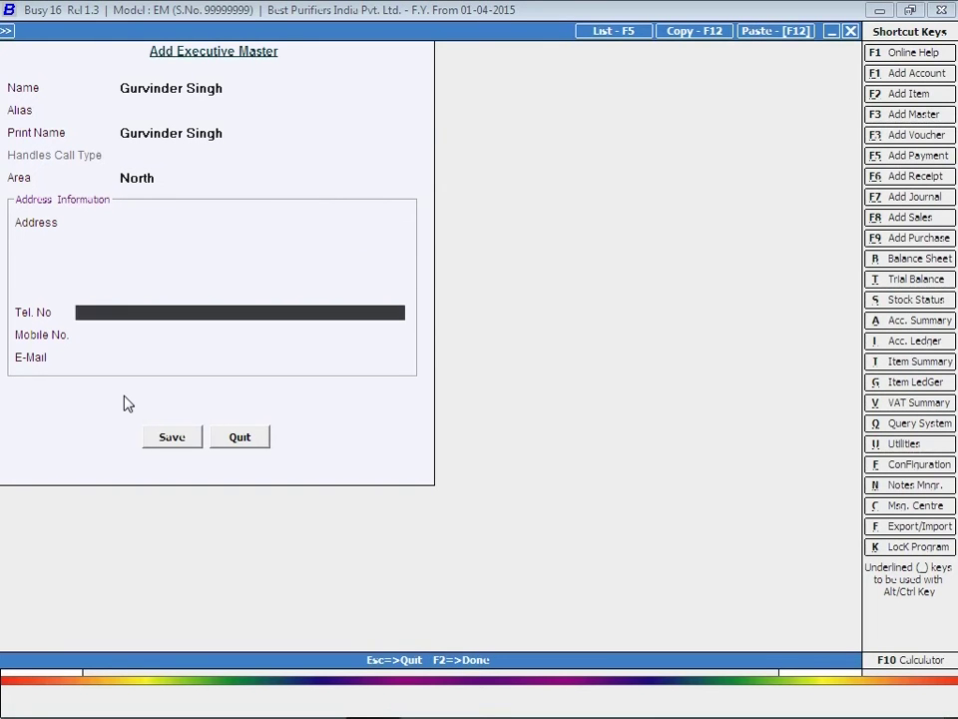
Save the executive master and close the form, confirming Yes.
key(Return)
key(Return)
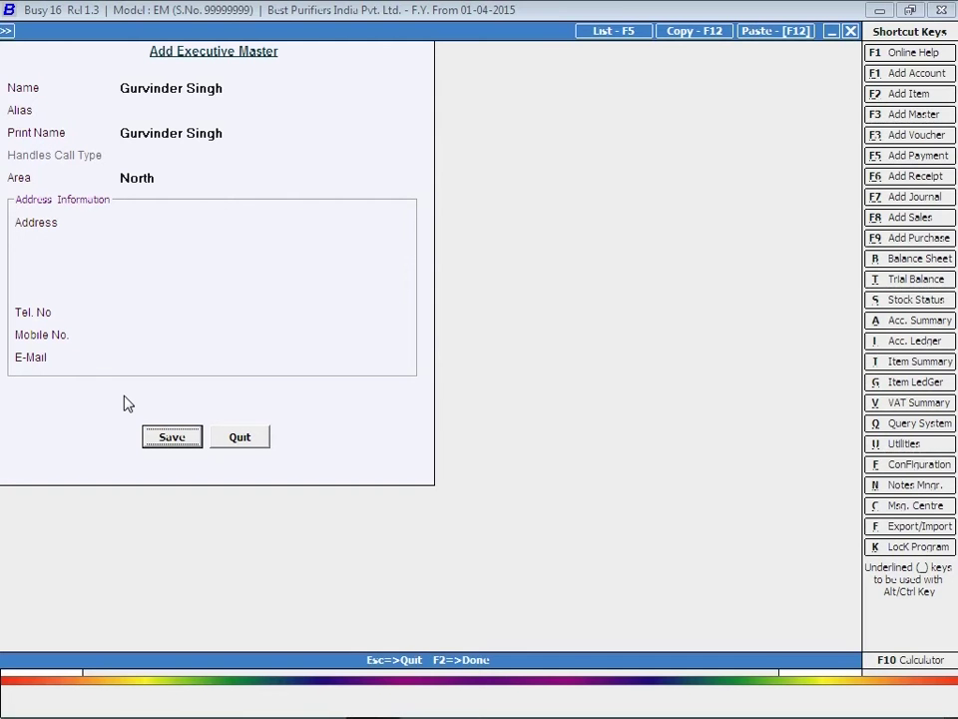
key(Return)
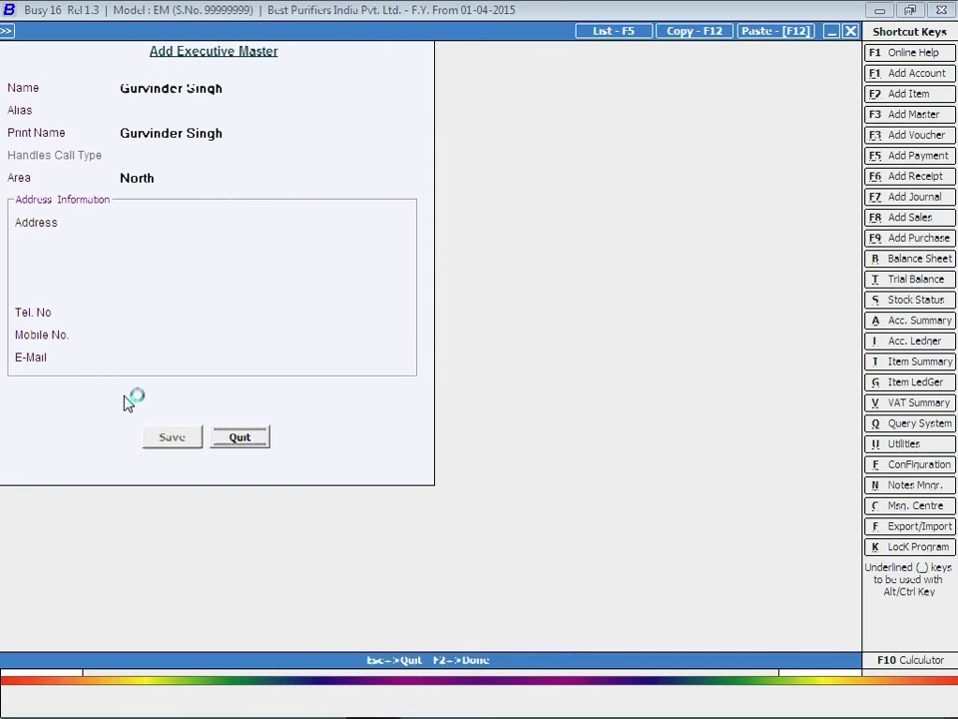
key(Escape)
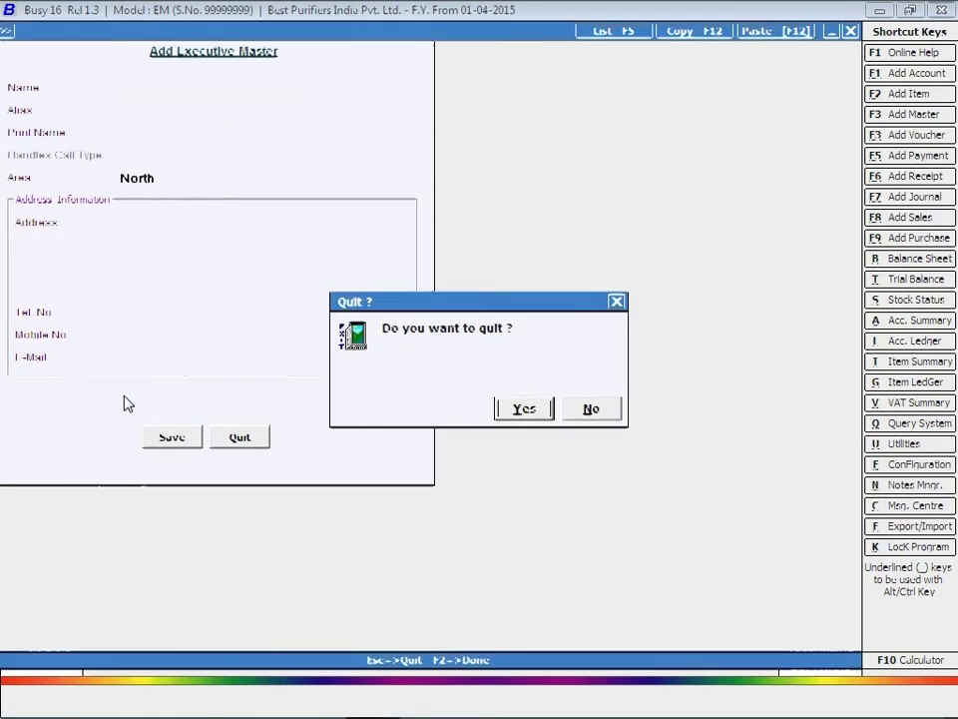
key(Return)
key(Escape)
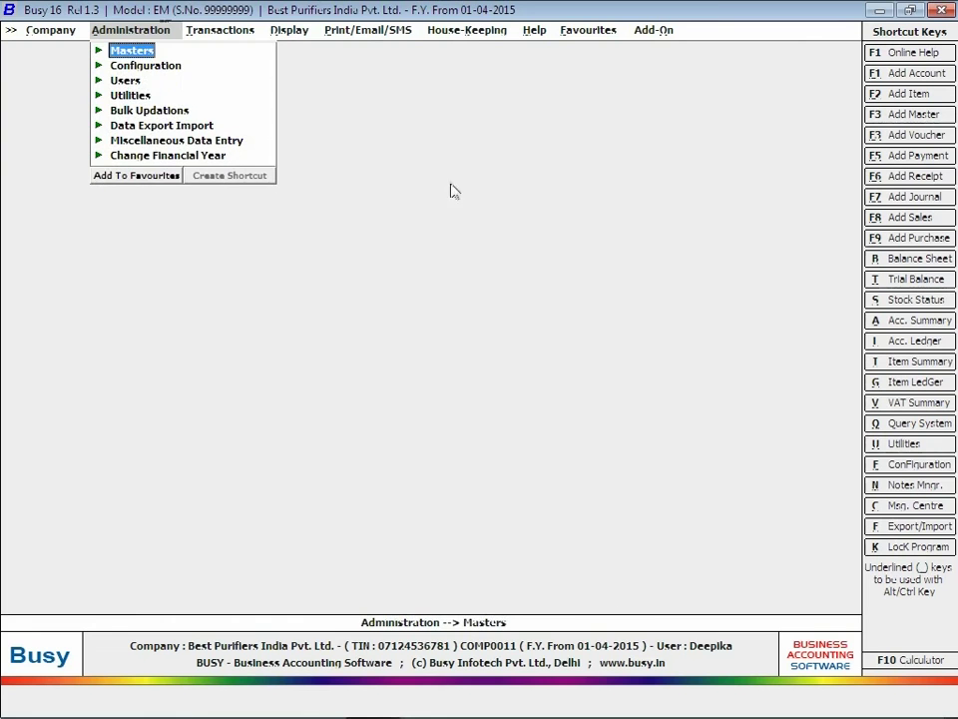
Start a new call receipt voucher in the Main series from Transactions.
click(210, 34)
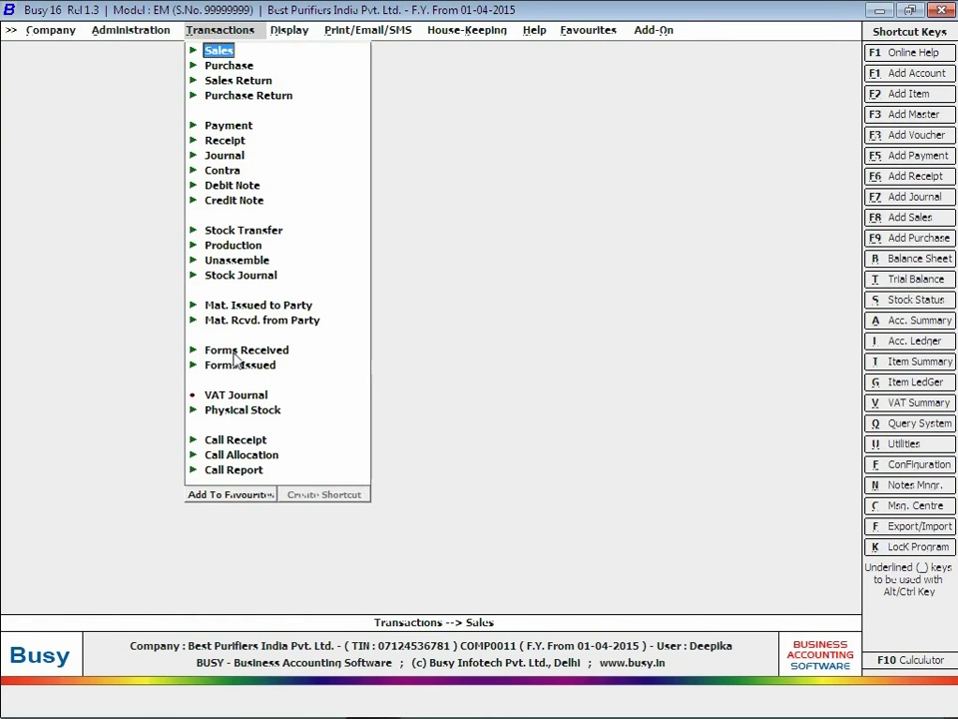
click(239, 440)
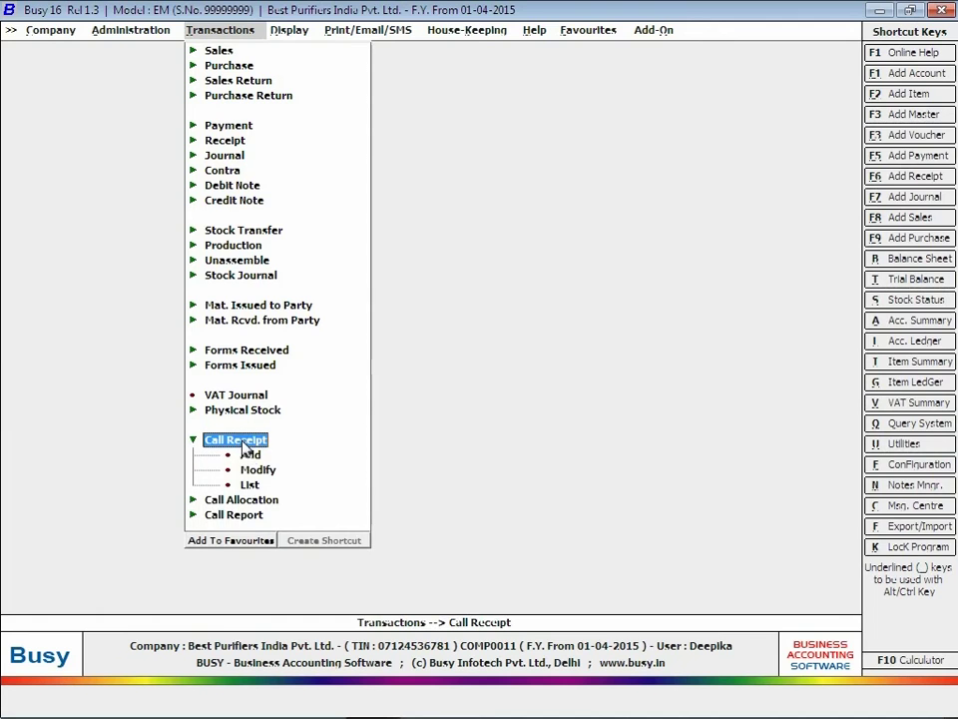
click(249, 456)
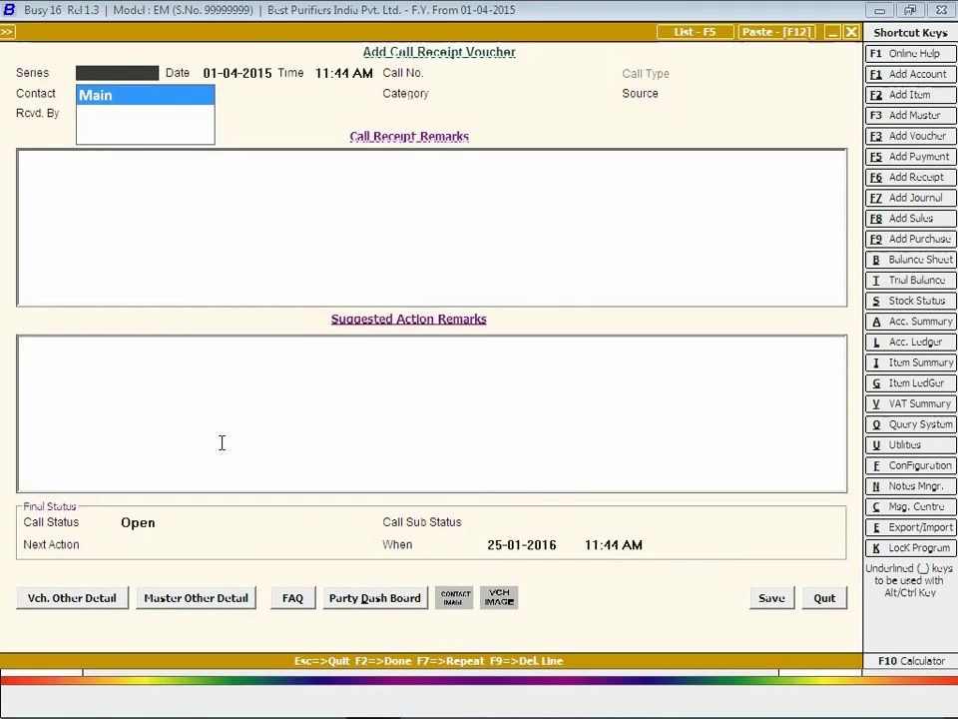
key(Return)
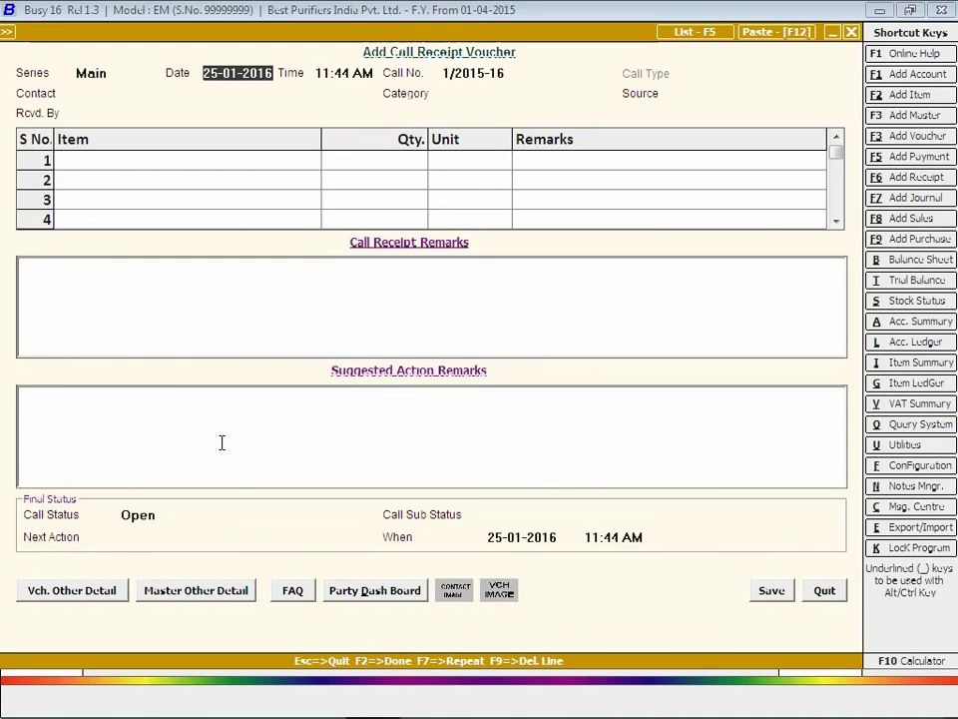
key(Return)
key(Return)
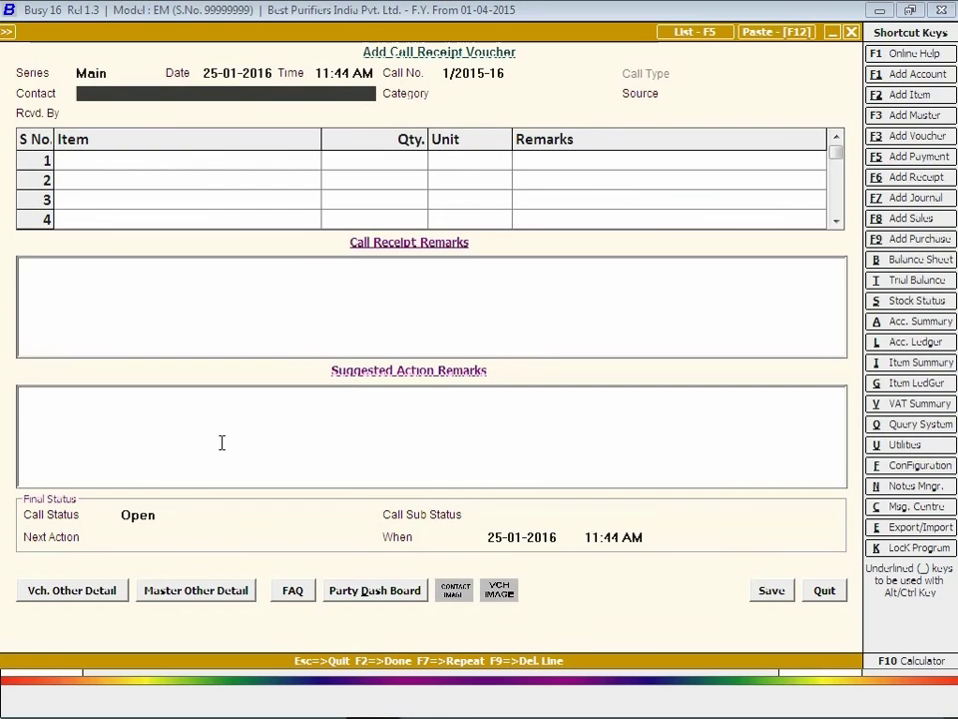
Fill the contact, category Water Purifiers, source Advertisement, receiver and item Best RO (Industrial) quantity 5.
key(Down)
key(Down)
key(Down)
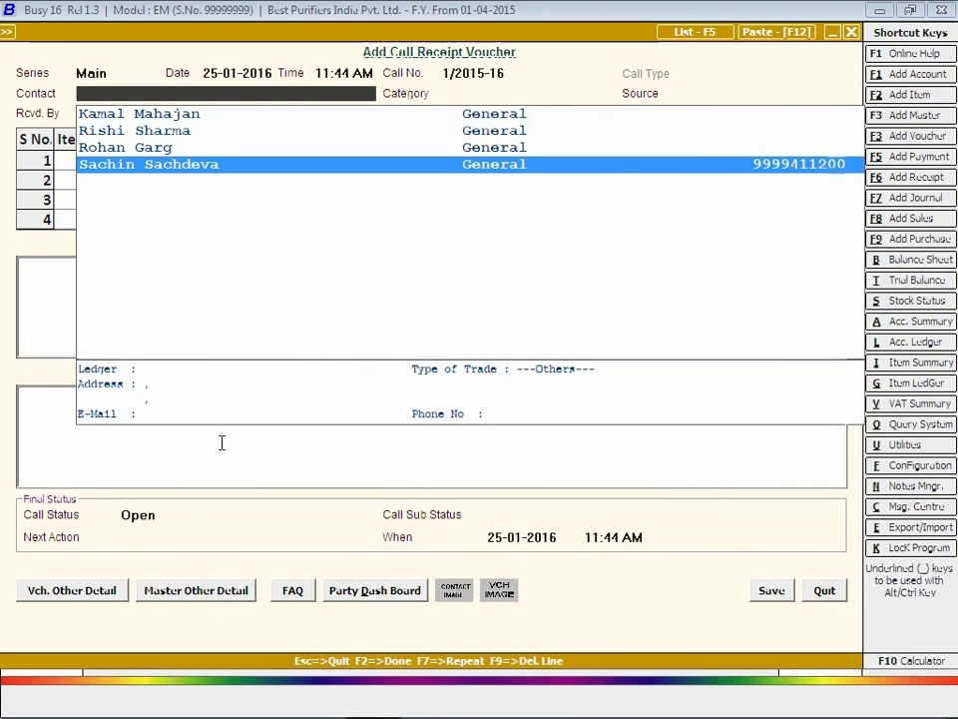
key(Return)
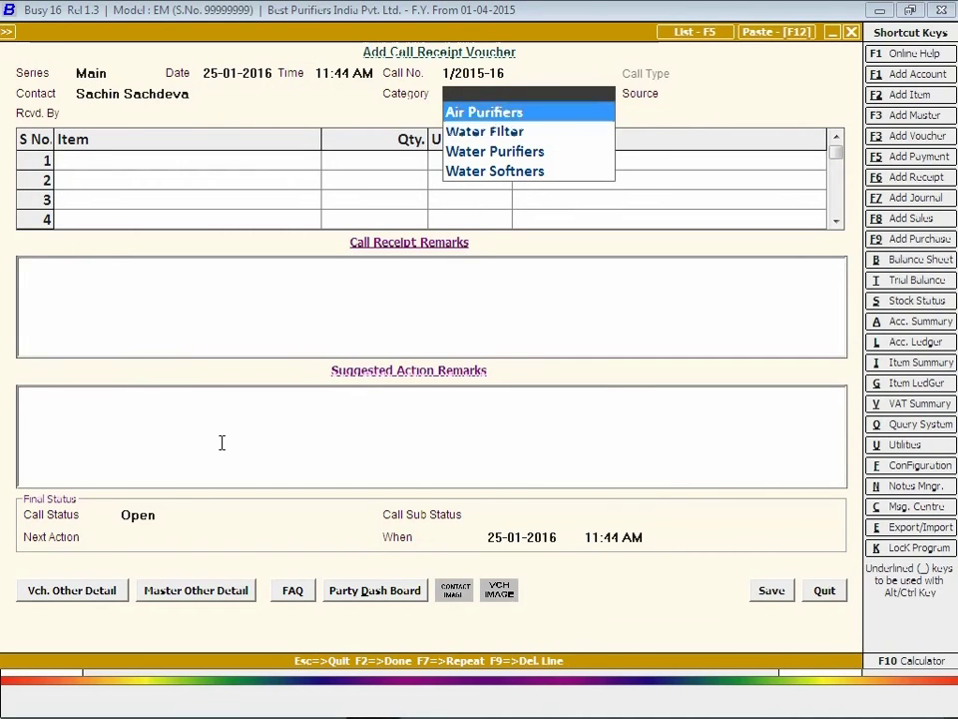
key(Down)
key(Down)
key(Return)
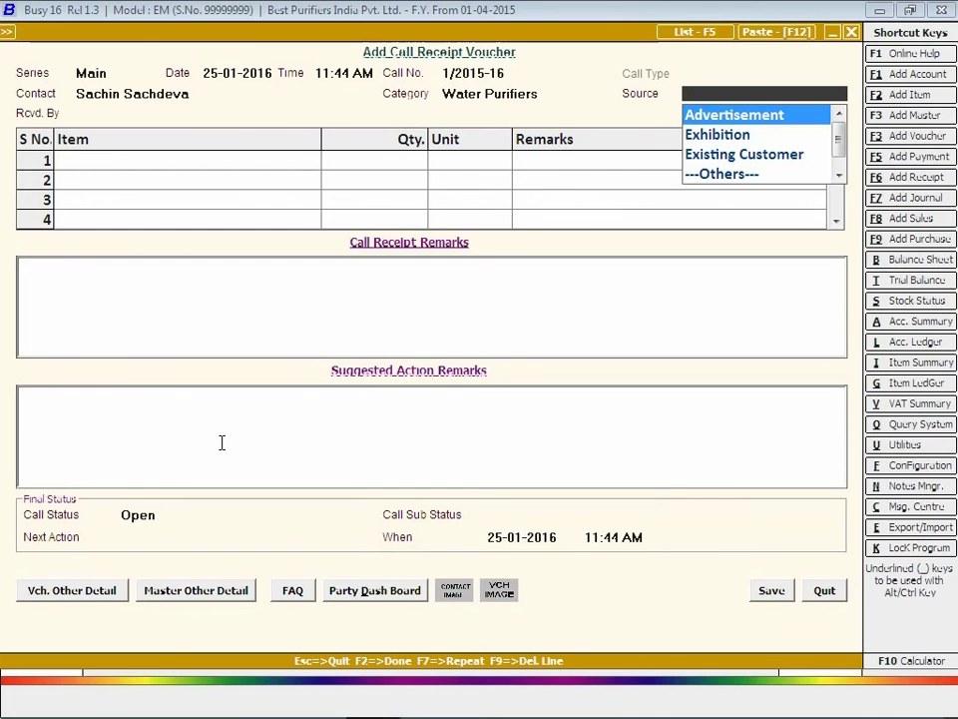
key(Return)
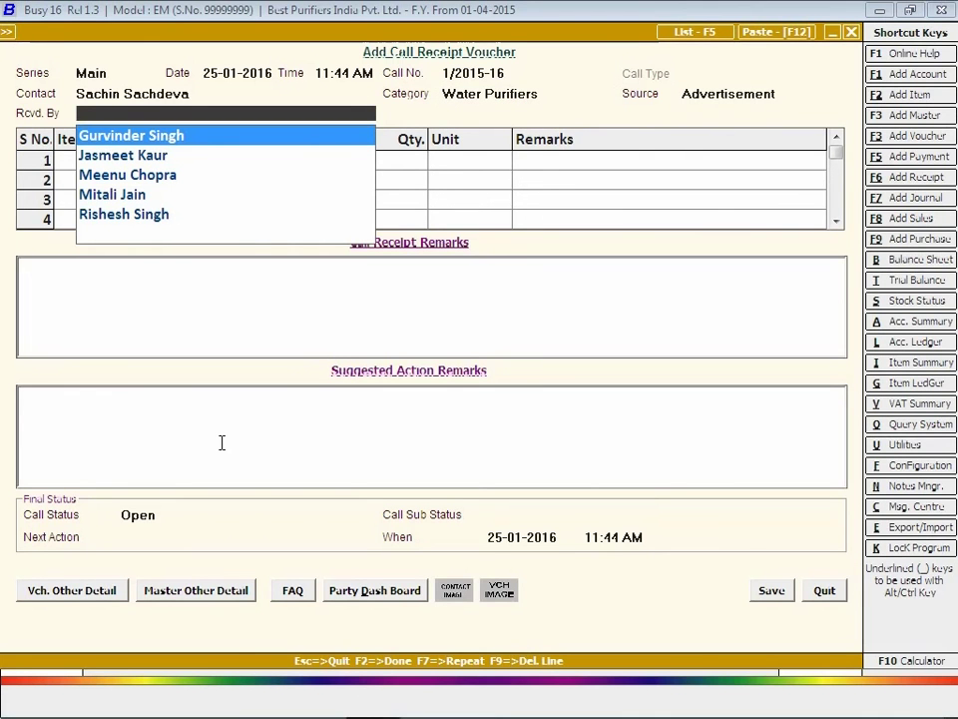
key(Return)
text(be)
key(Down)
key(Down)
key(Down)
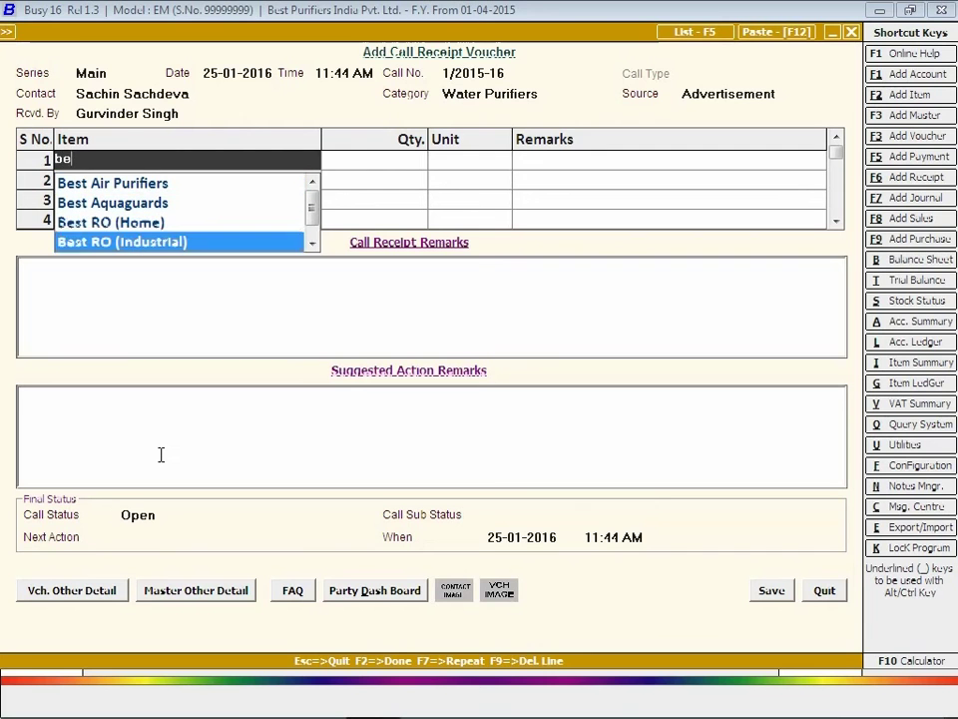
key(Return)
text(5)
key(Return)
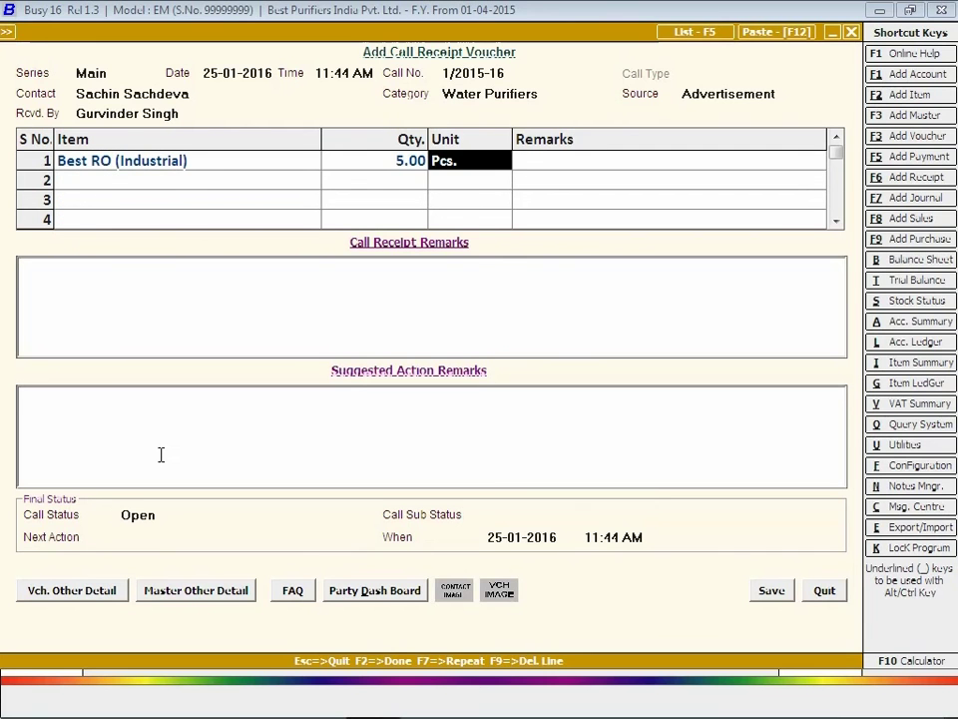
Add a remark about buying 5 RO Industrial units with bulk discounts, and suggested action 'Site Visit'.
click(139, 293)
text(In)
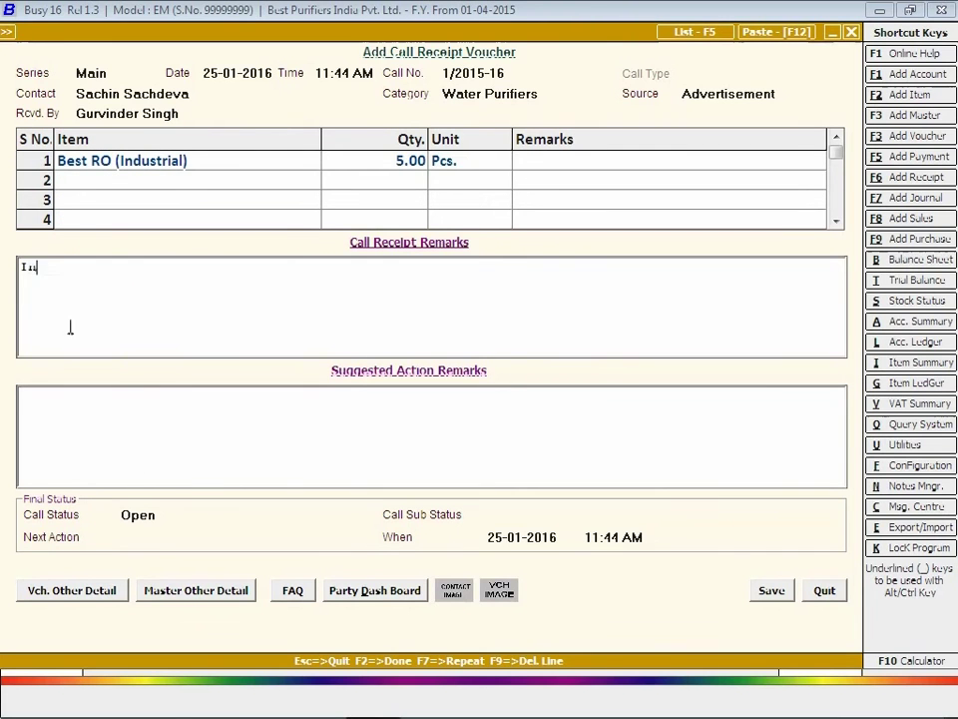
text(terested in bu)
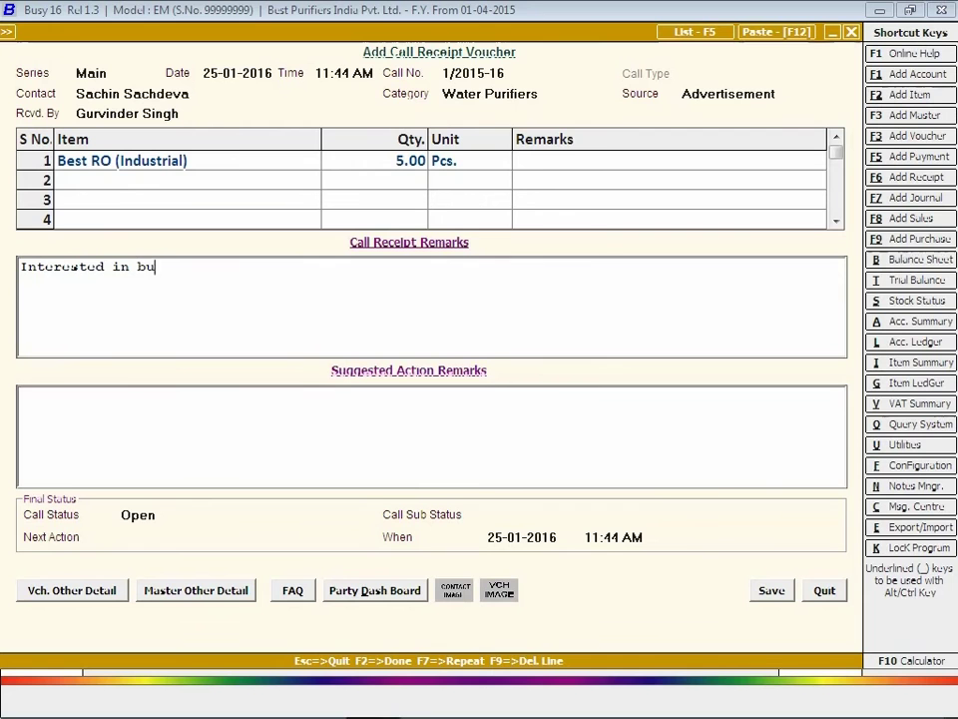
text(ying 5 RO Indus)
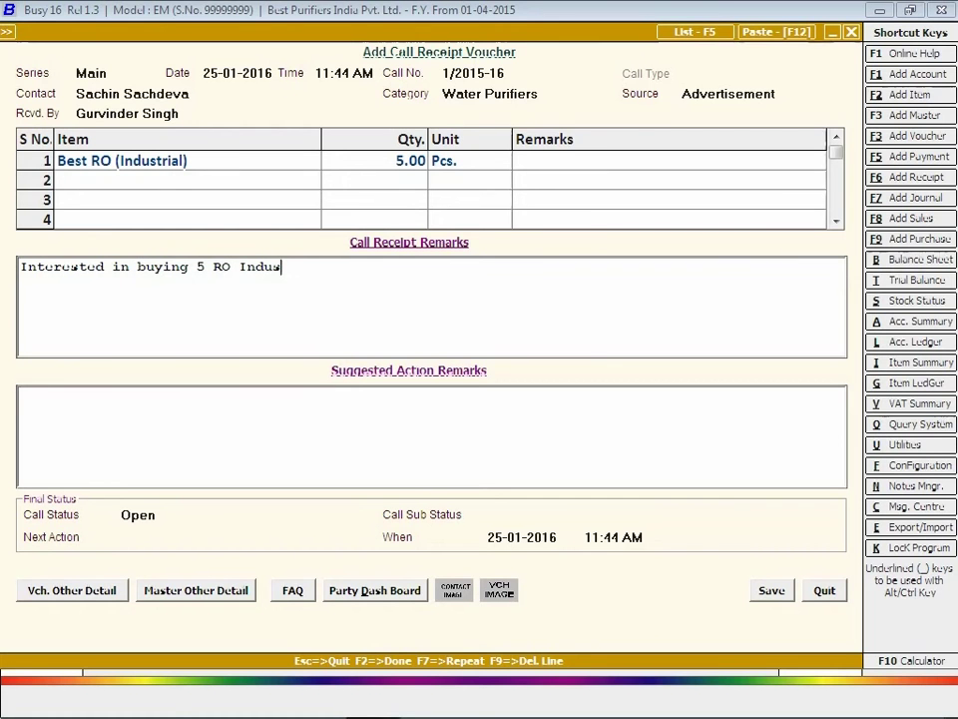
text(trial units and asking )
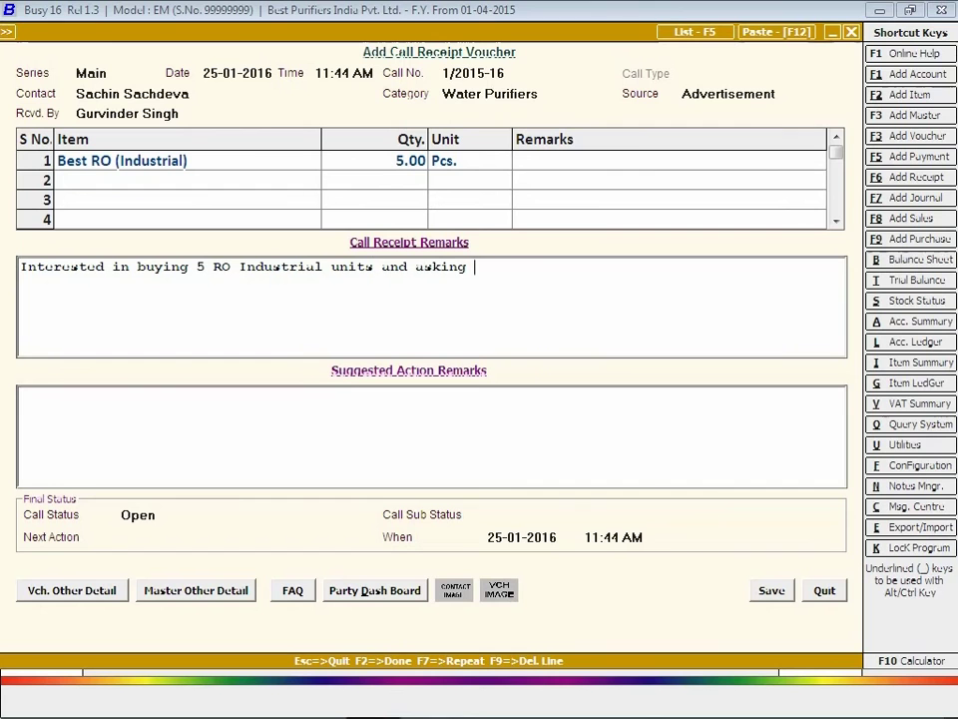
text(about discounts o)
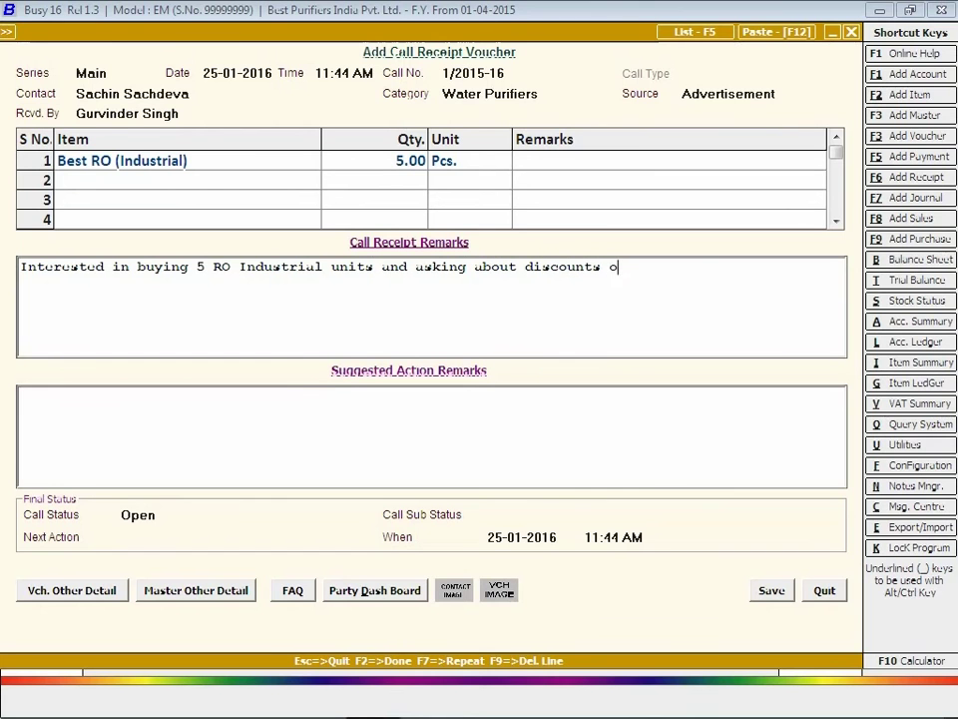
text(ffered on bulk )
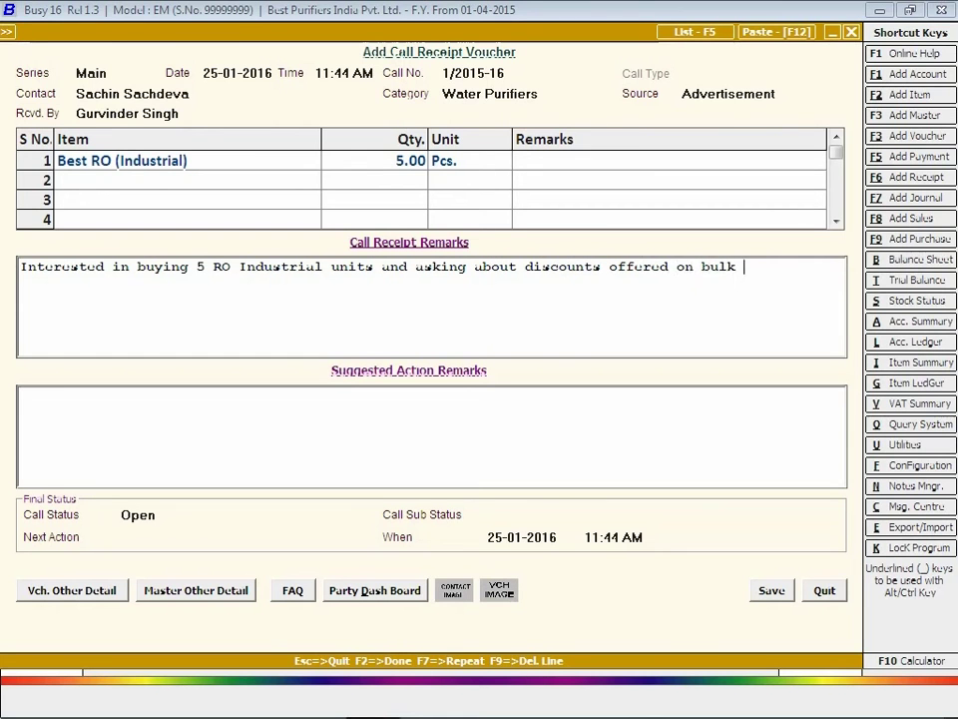
text(purchase.)
click(155, 418)
text(Site Visit)
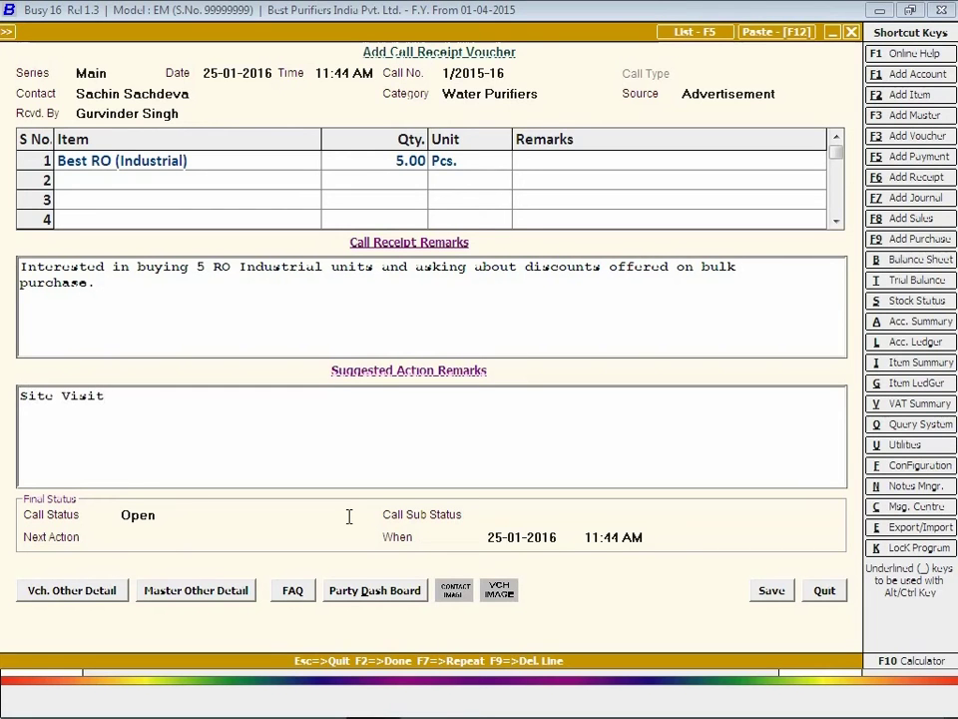
click(497, 514)
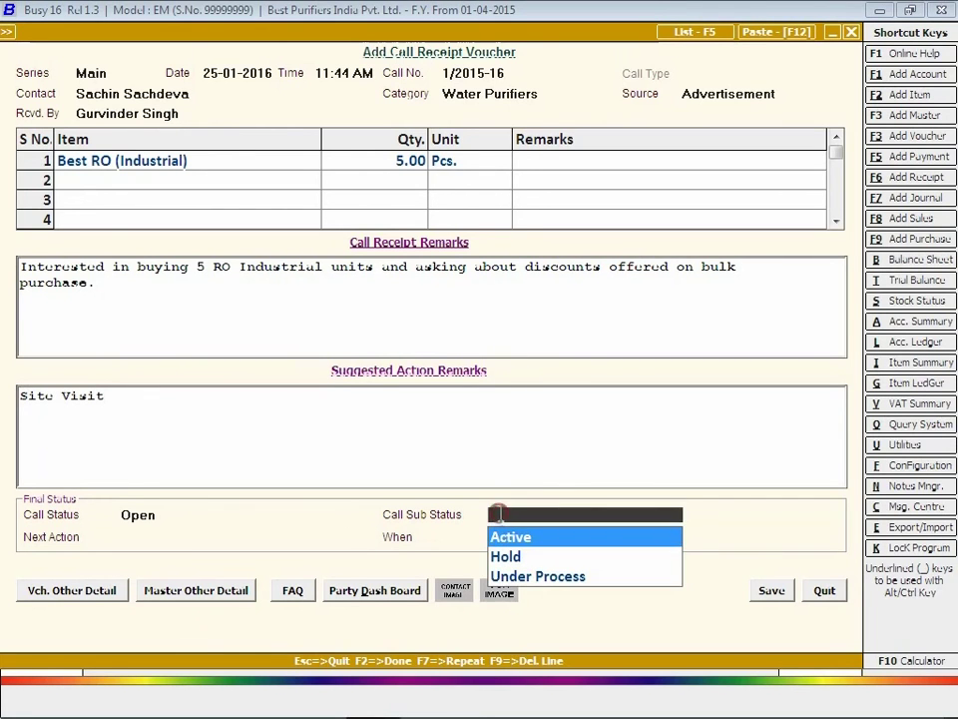
click(526, 577)
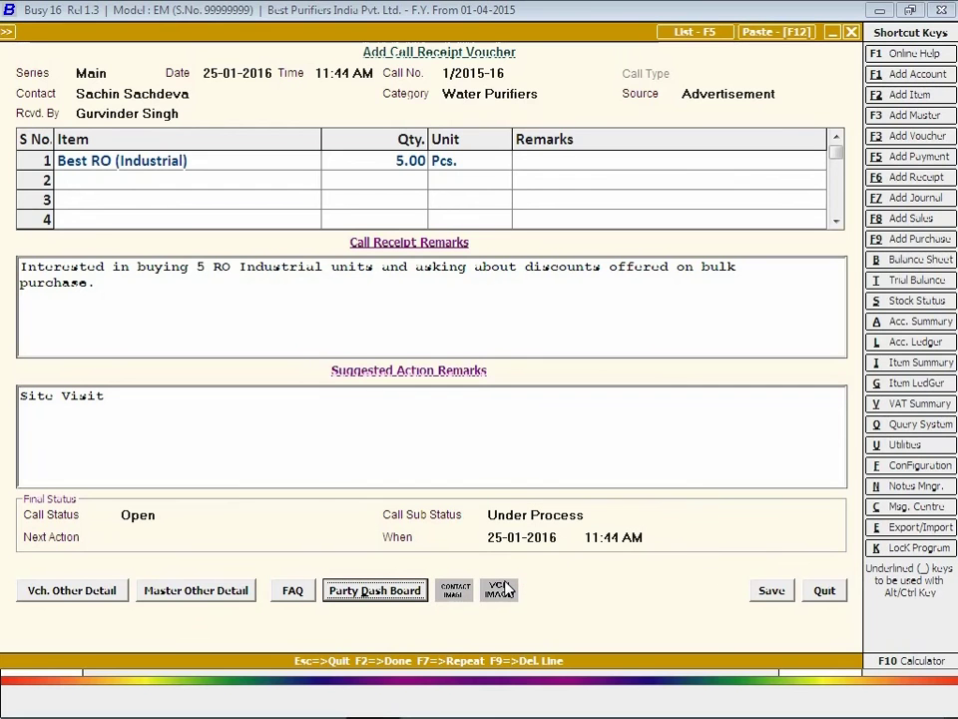
click(230, 537)
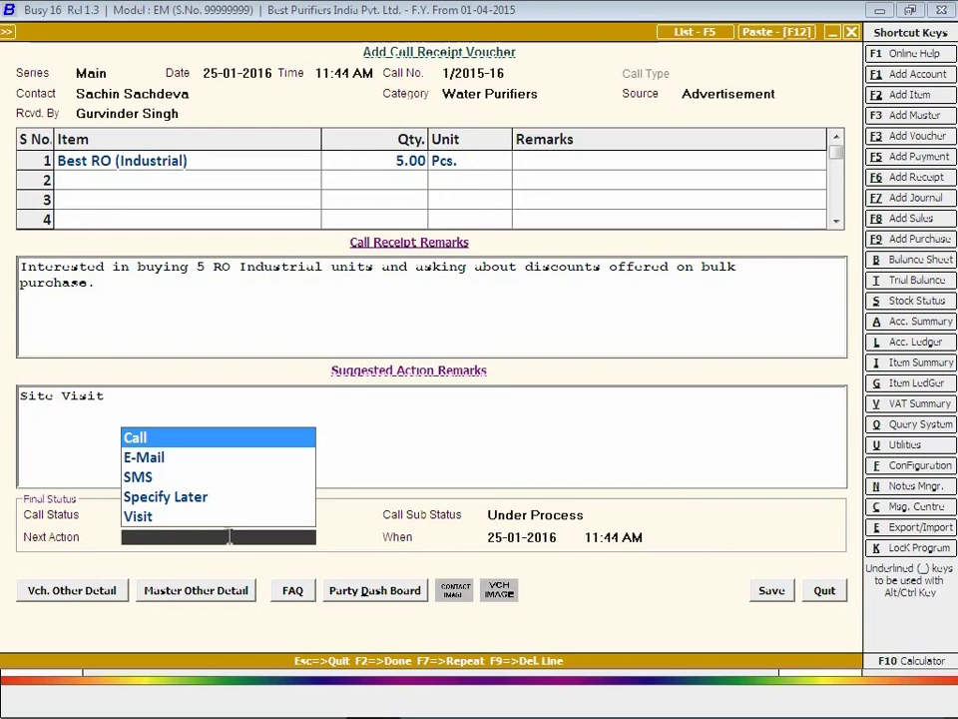
click(138, 515)
click(532, 536)
text(27-1)
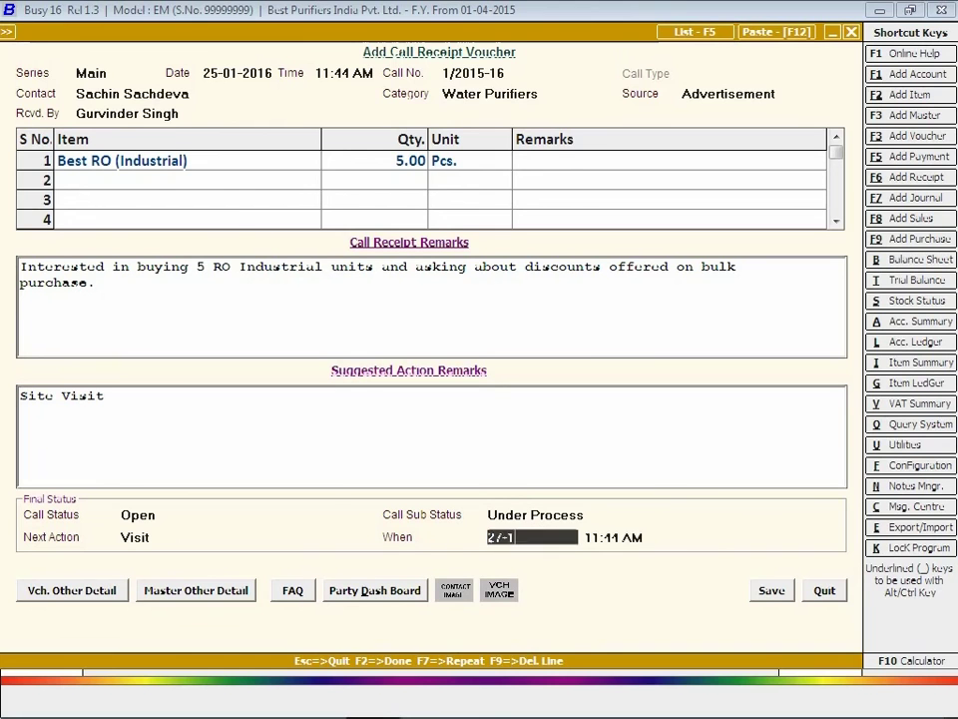
key(Return)
text(10 AM)
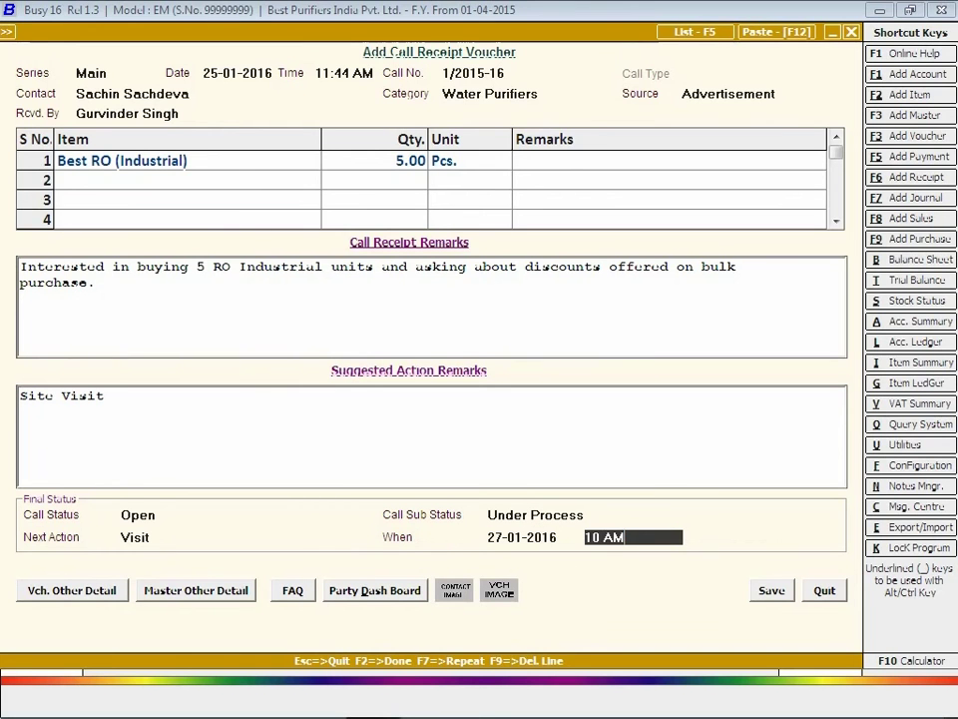
click(775, 592)
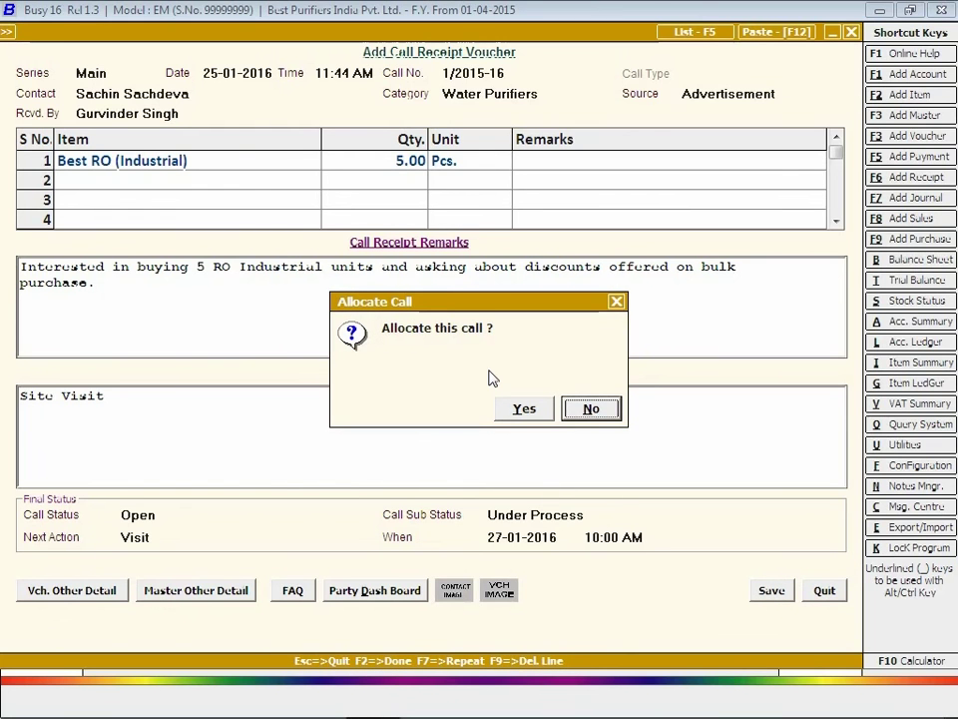
Skip allocation and start call 2 with category Air Purifiers, source Existing Customer, 1 Best Air Purifiers.
click(589, 411)
key(Return)
key(Return)
key(Return)
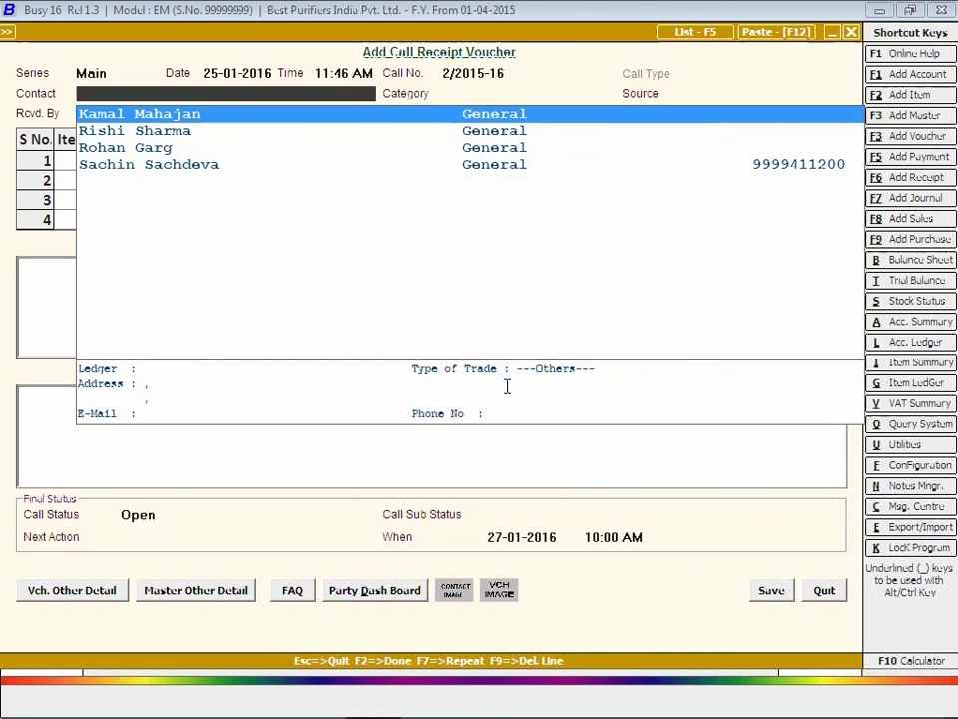
key(Return)
key(Return)
key(Down)
key(Down)
key(Return)
key(Down)
key(Return)
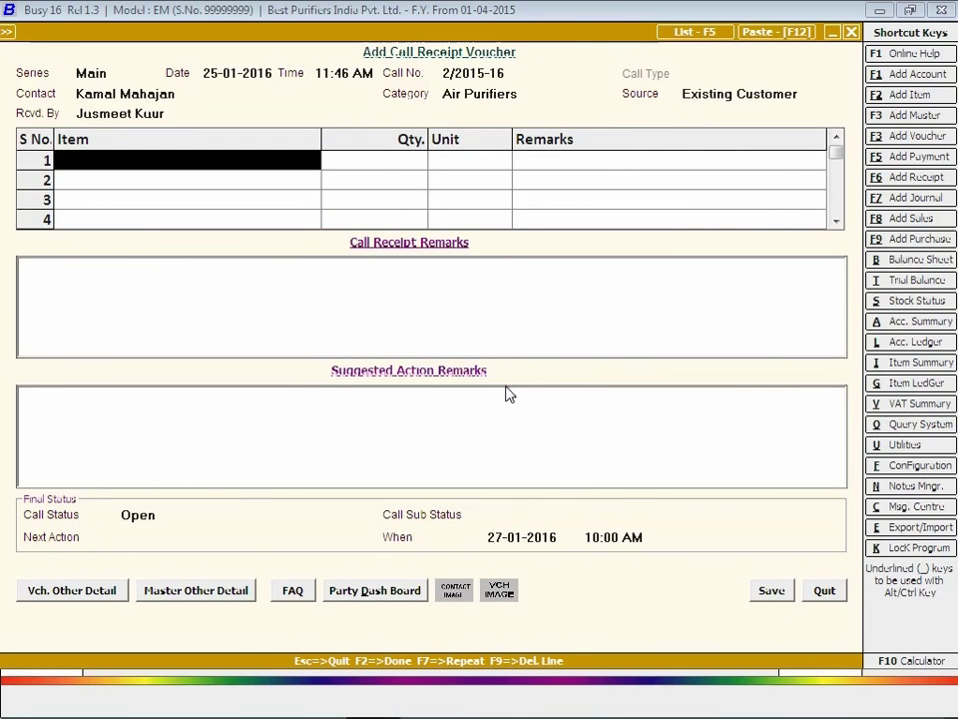
key(Return)
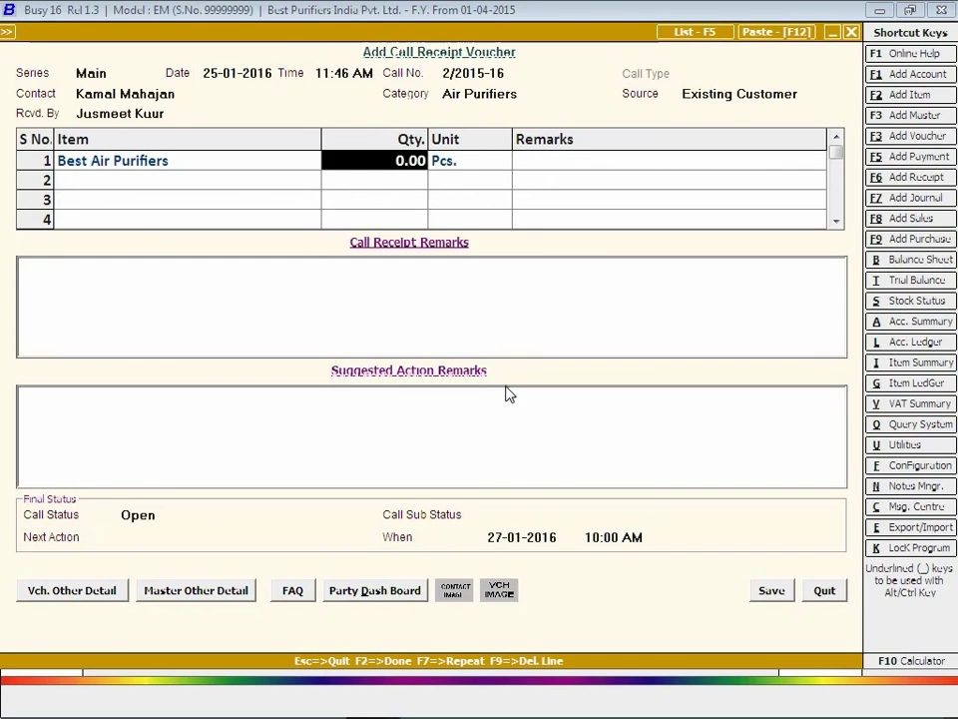
text(1)
key(Return)
key(Return)
key(Return)
Enter the price enquiry remark, set the call Closed with Sub Status Successful, and save.
text(Price of Air Purifiers)
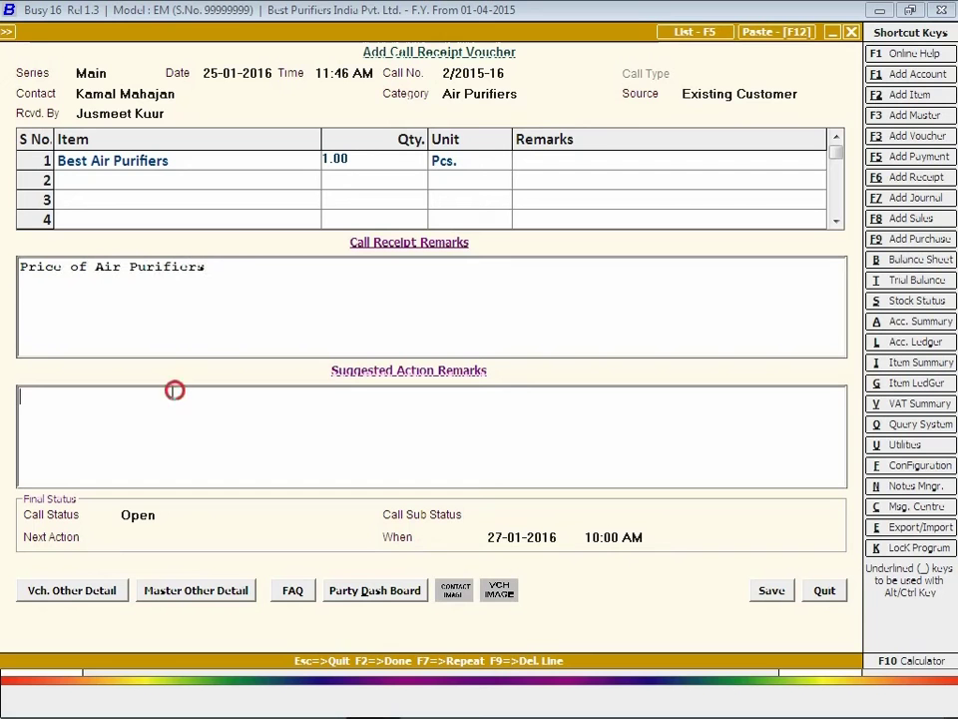
click(155, 413)
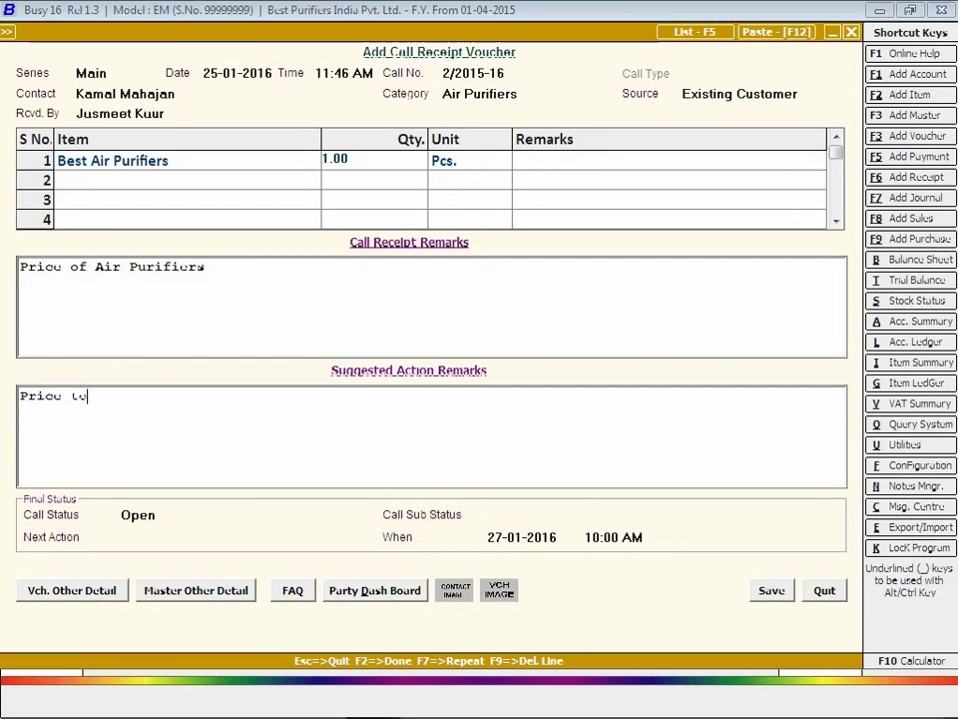
click(137, 515)
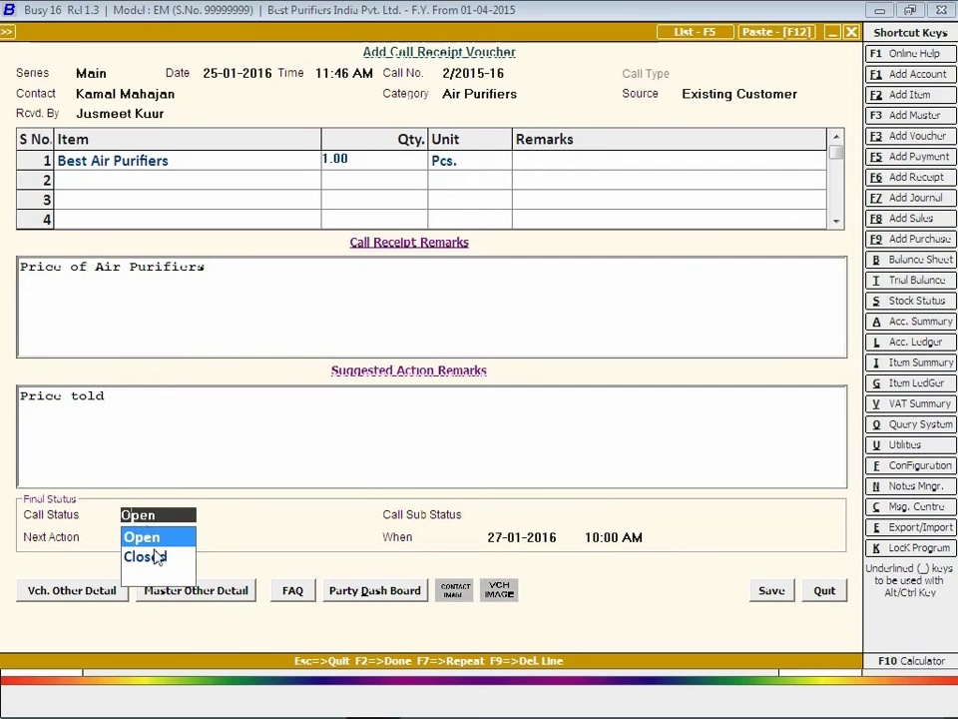
click(150, 559)
click(518, 552)
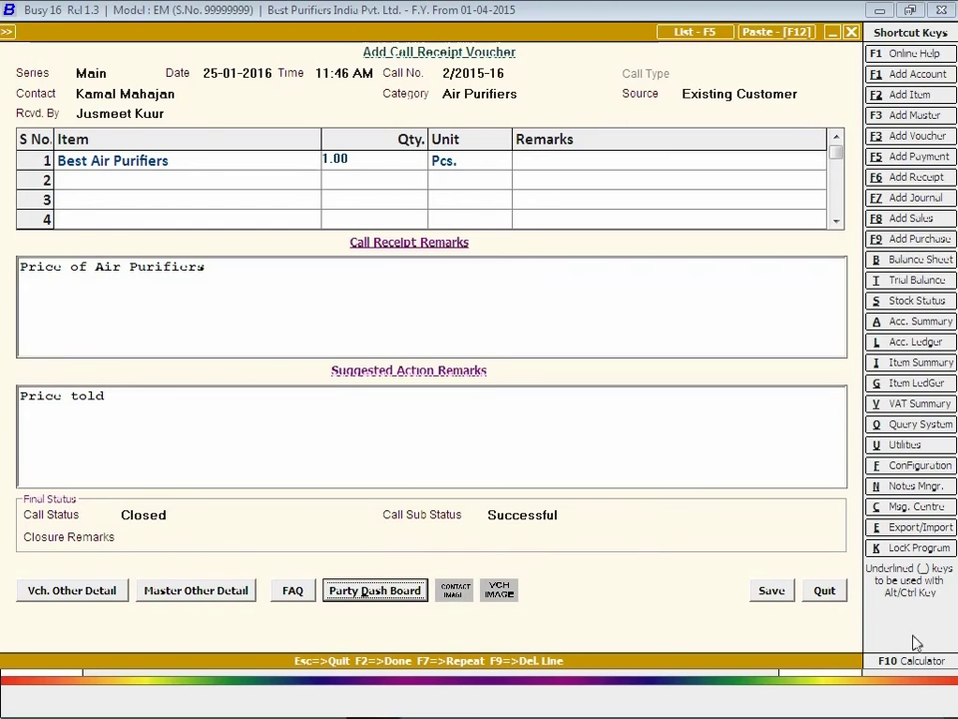
click(772, 591)
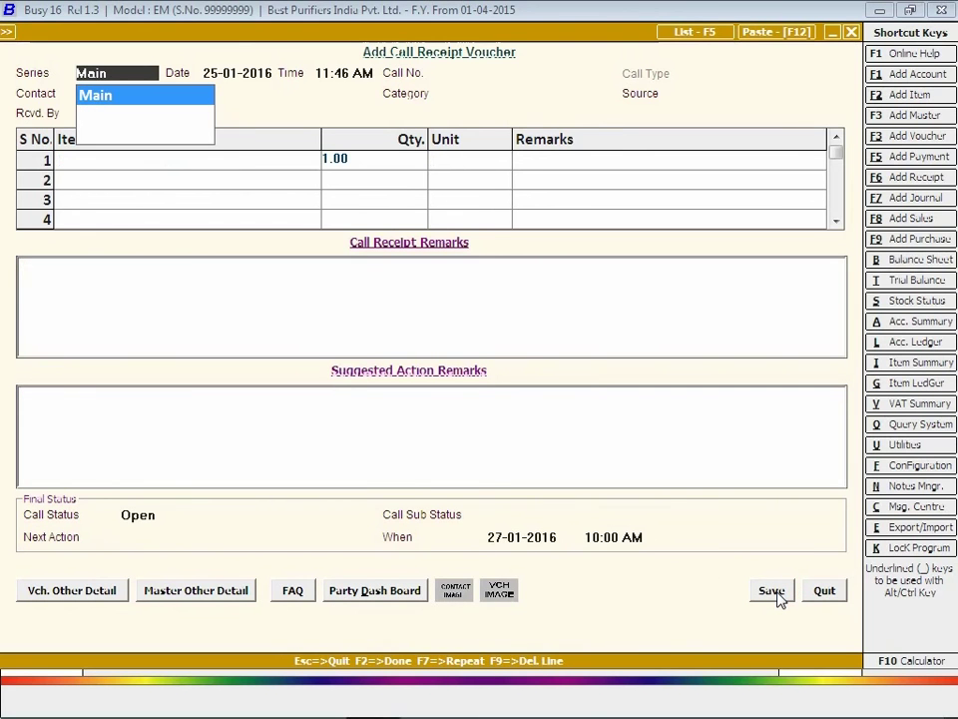
Leave the call receipt and start a new Call Allocation in the Main series.
key(Escape)
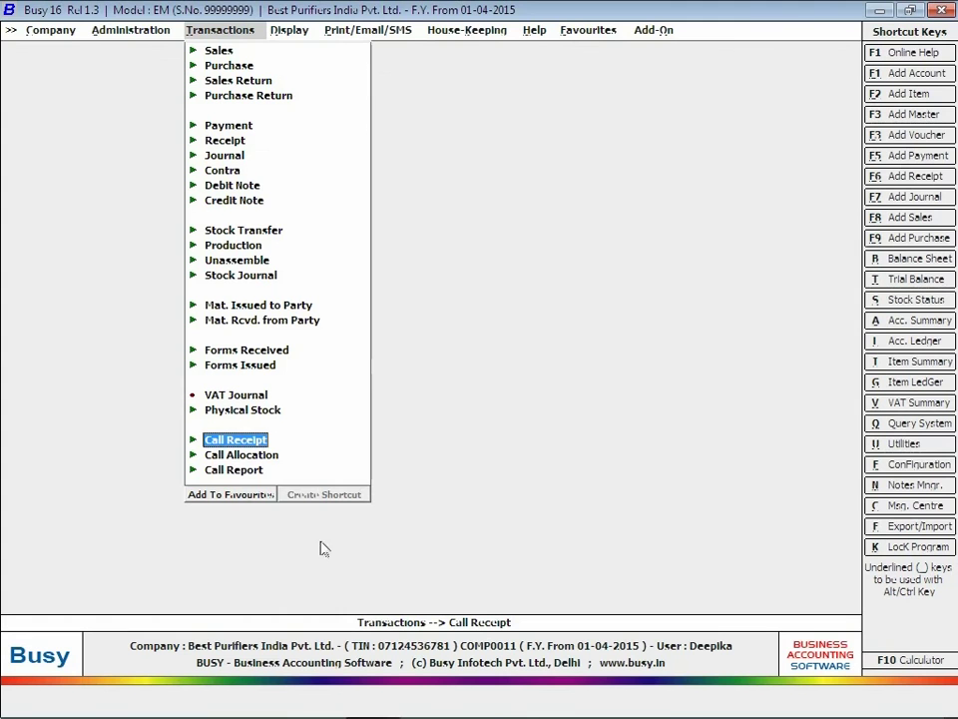
click(236, 457)
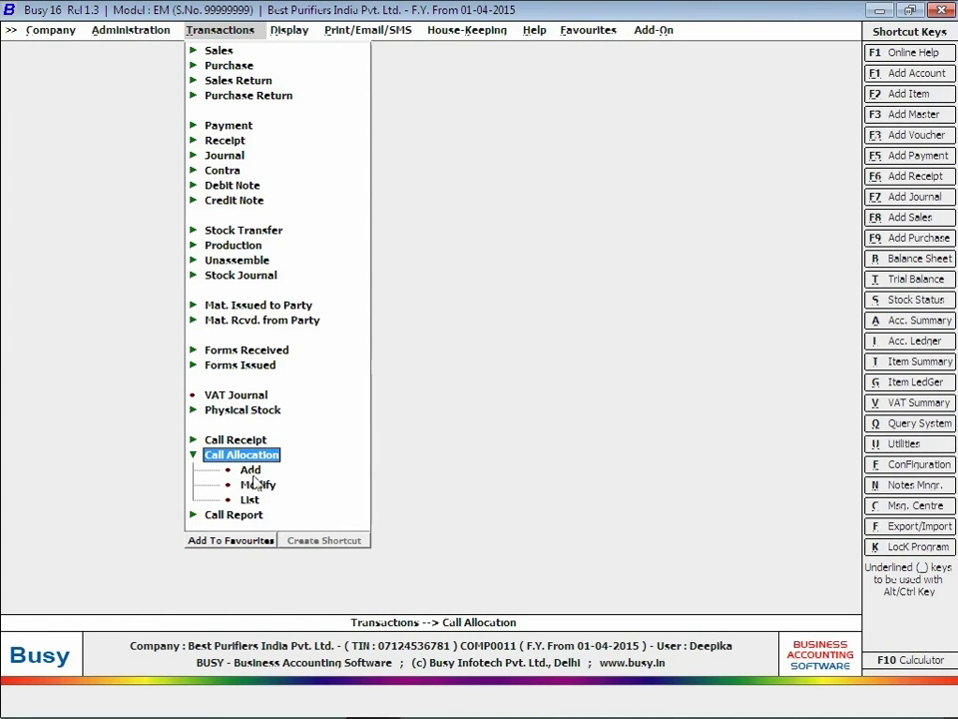
click(251, 474)
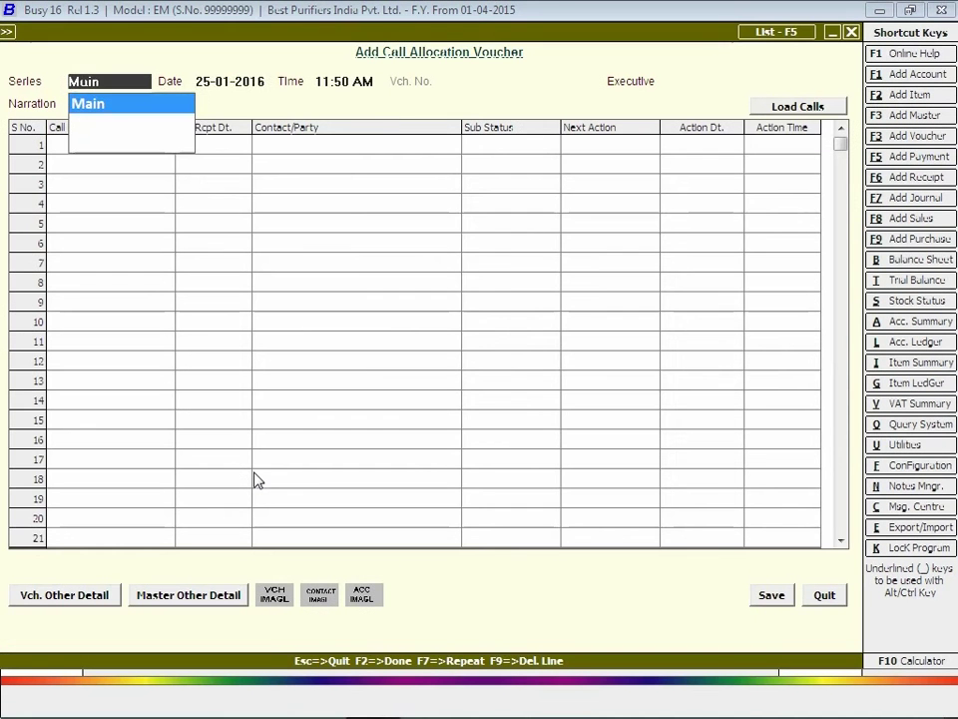
key(Return)
key(Return)
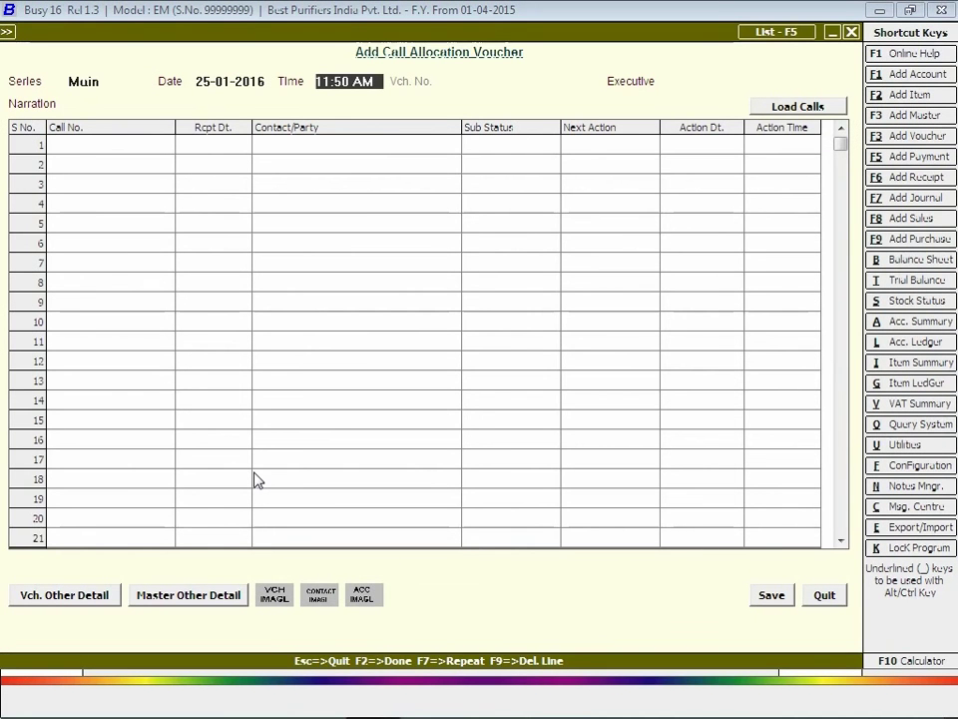
key(Return)
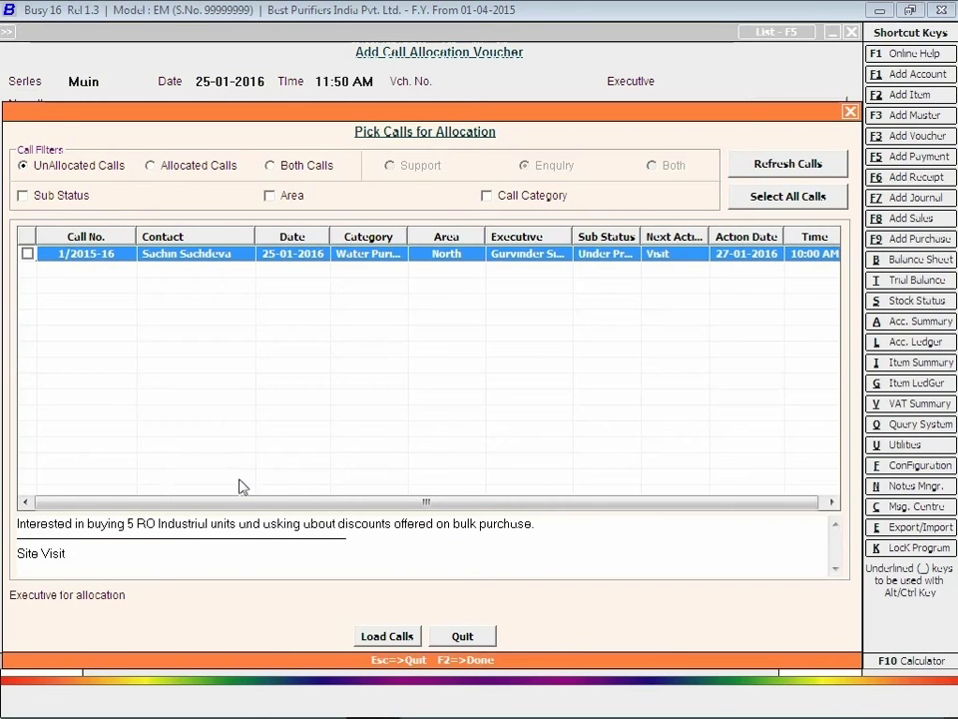
Allocate call 1/2015-16 to the chosen executive, change its action date to 28-01-2016, and save.
click(27, 253)
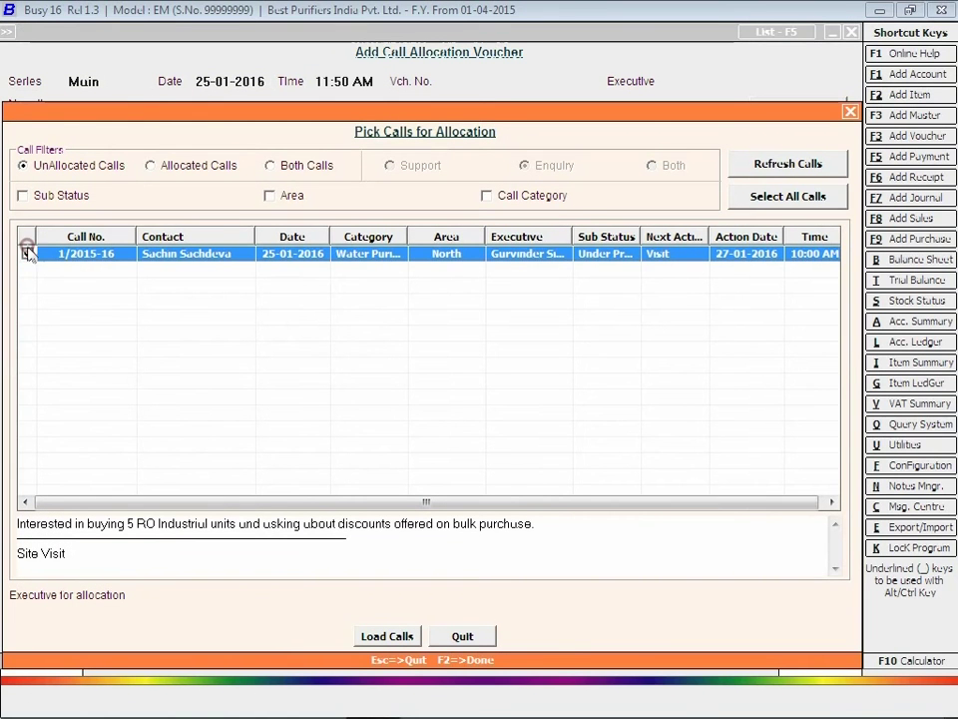
click(170, 595)
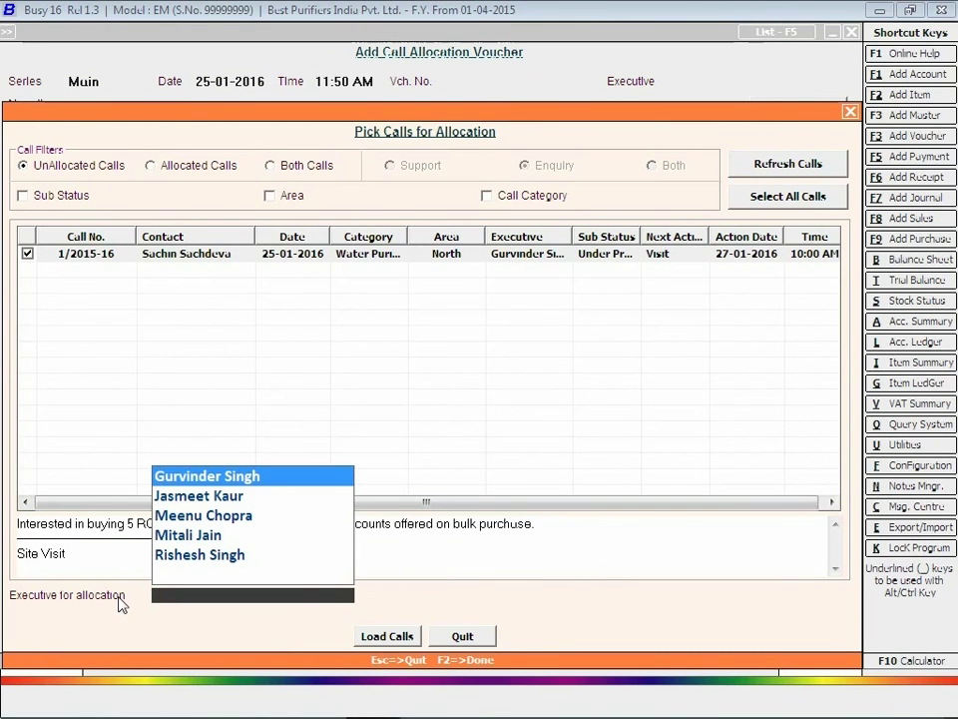
text(ri)
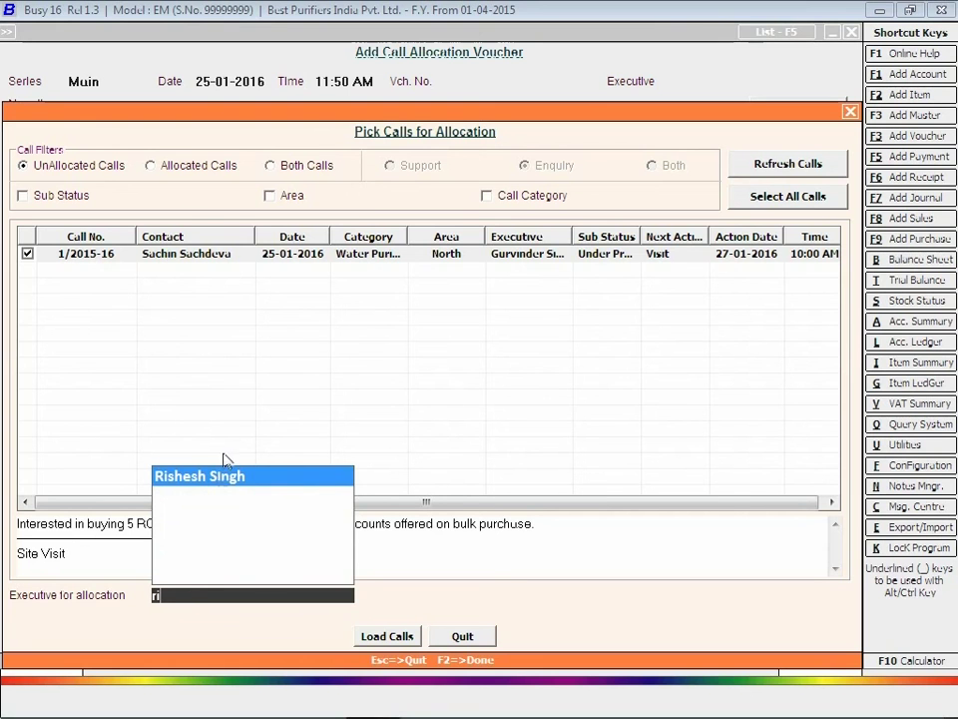
click(220, 477)
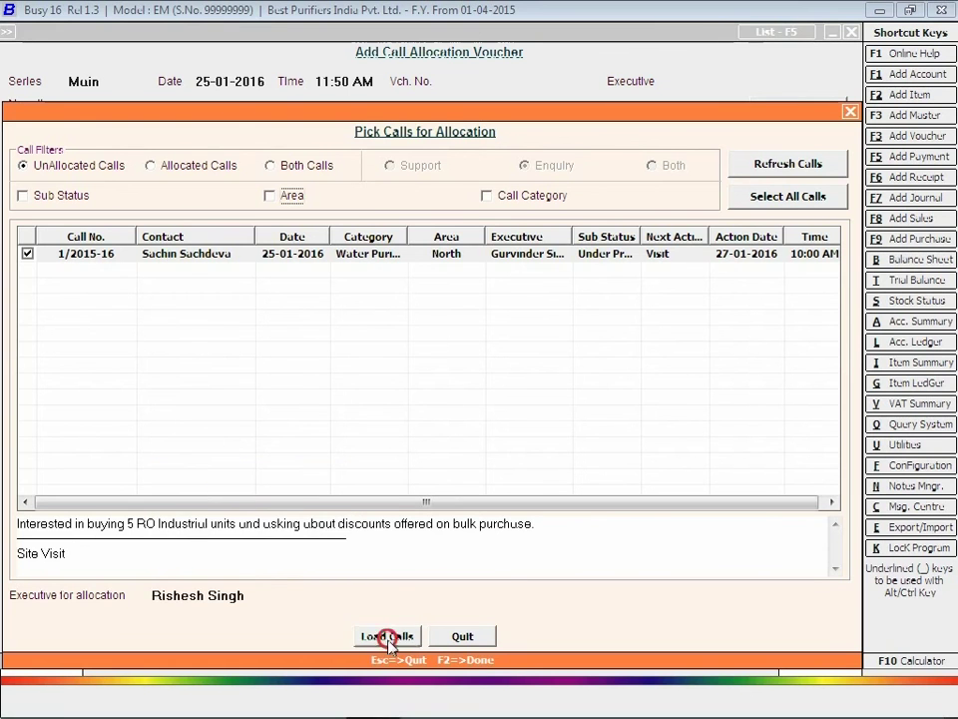
click(386, 636)
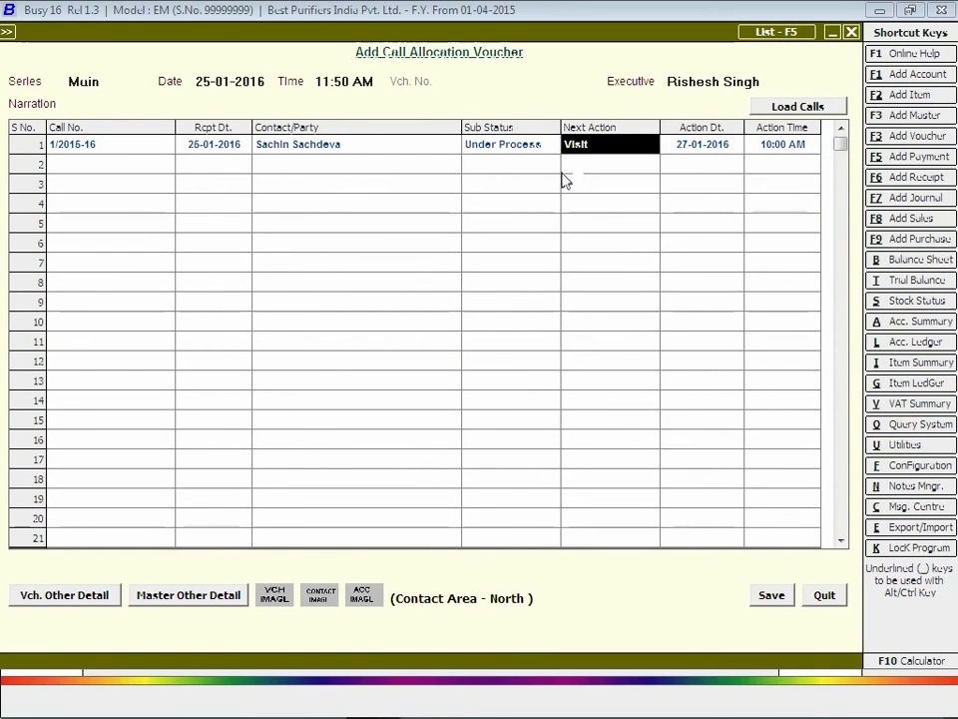
click(687, 148)
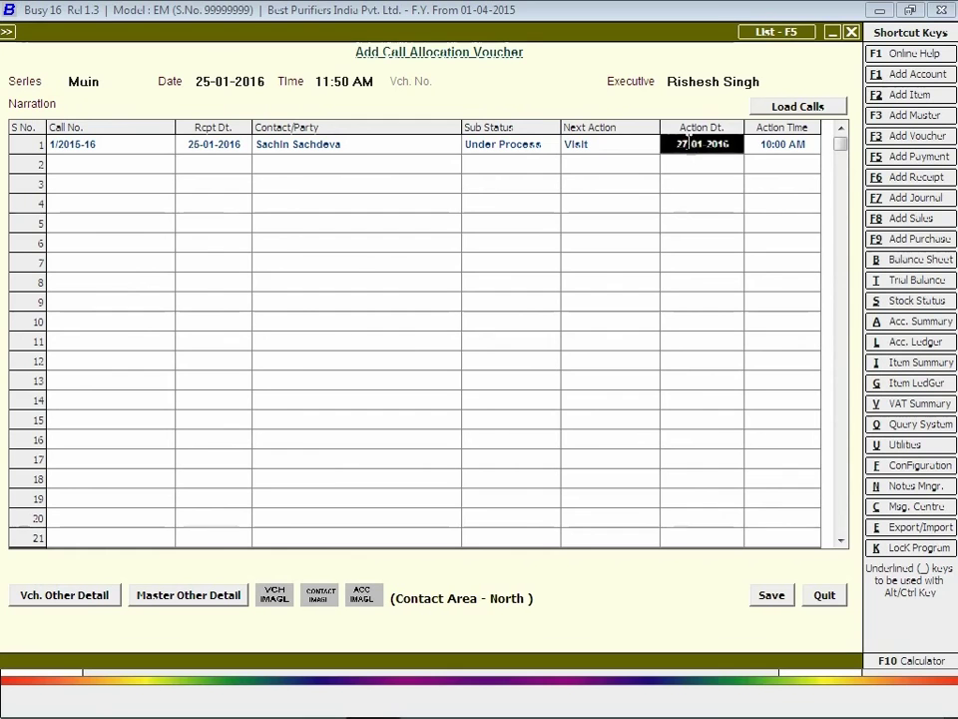
text(28-01)
key(Return)
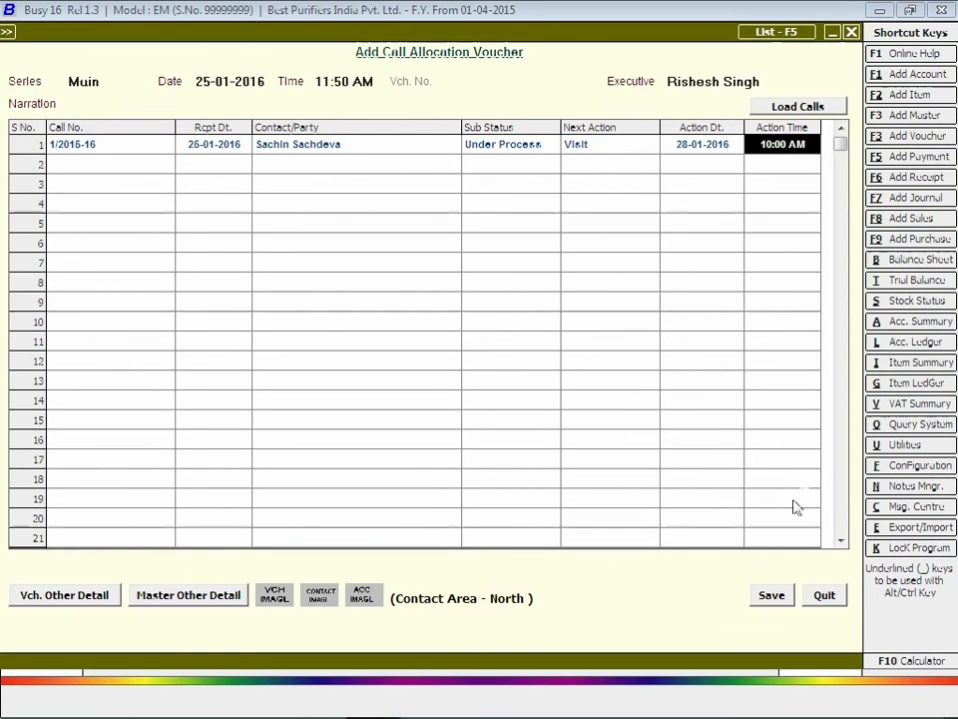
click(772, 596)
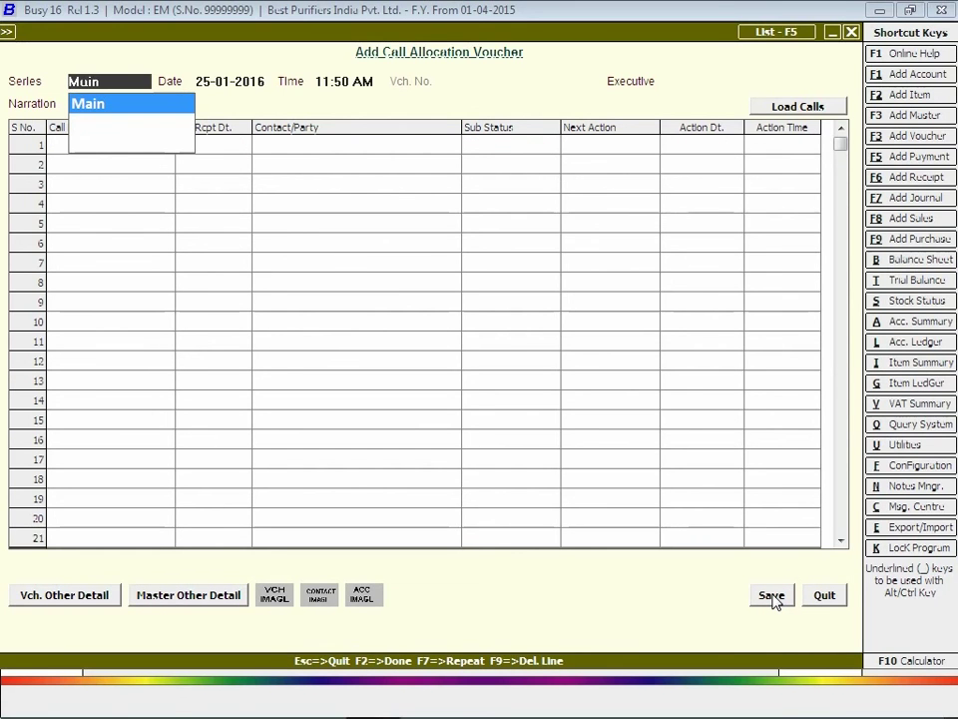
Quit the blank allocation form and expand Call Report to choose Add.
key(Escape)
key(Escape)
key(Return)
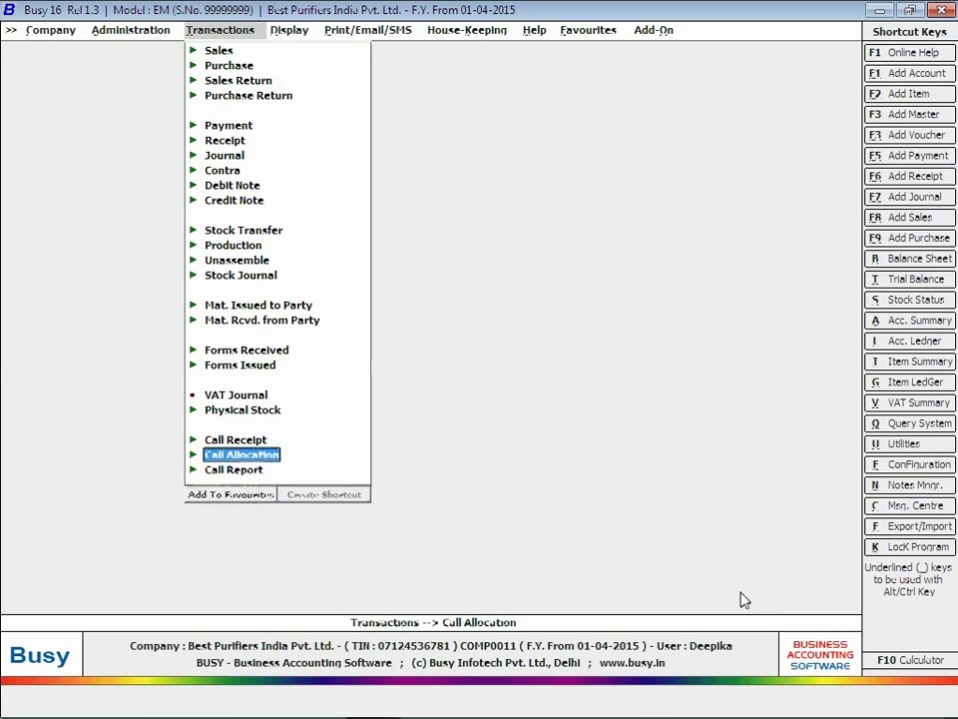
click(239, 470)
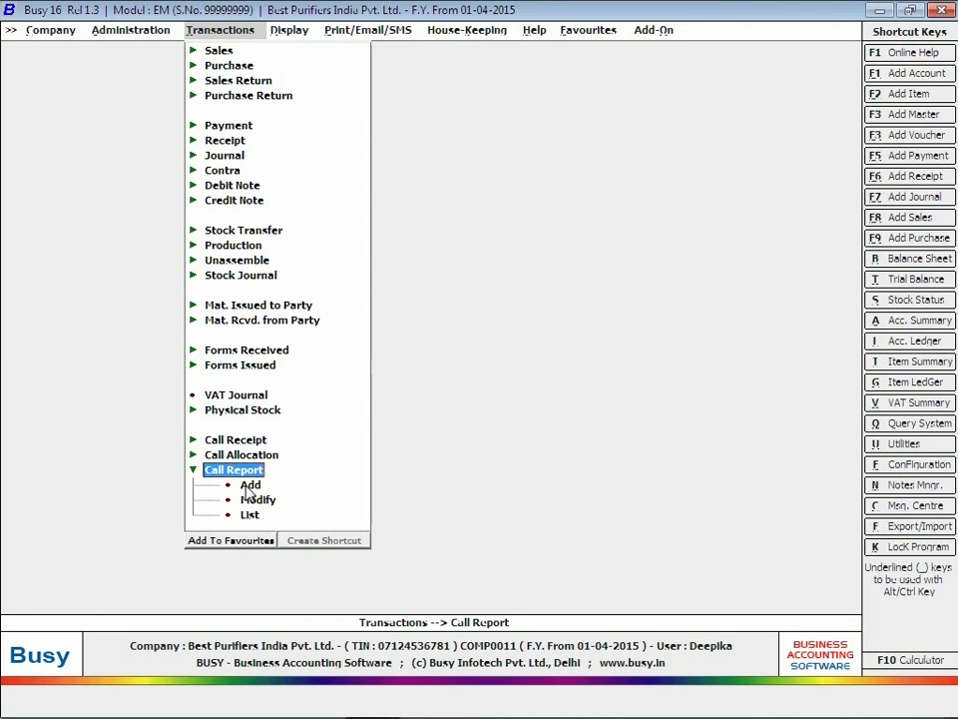
click(247, 484)
Report on call 1/2015-16 dated 28-01-2016: installed 5 industrial RO units, 10% discount offered.
click(247, 485)
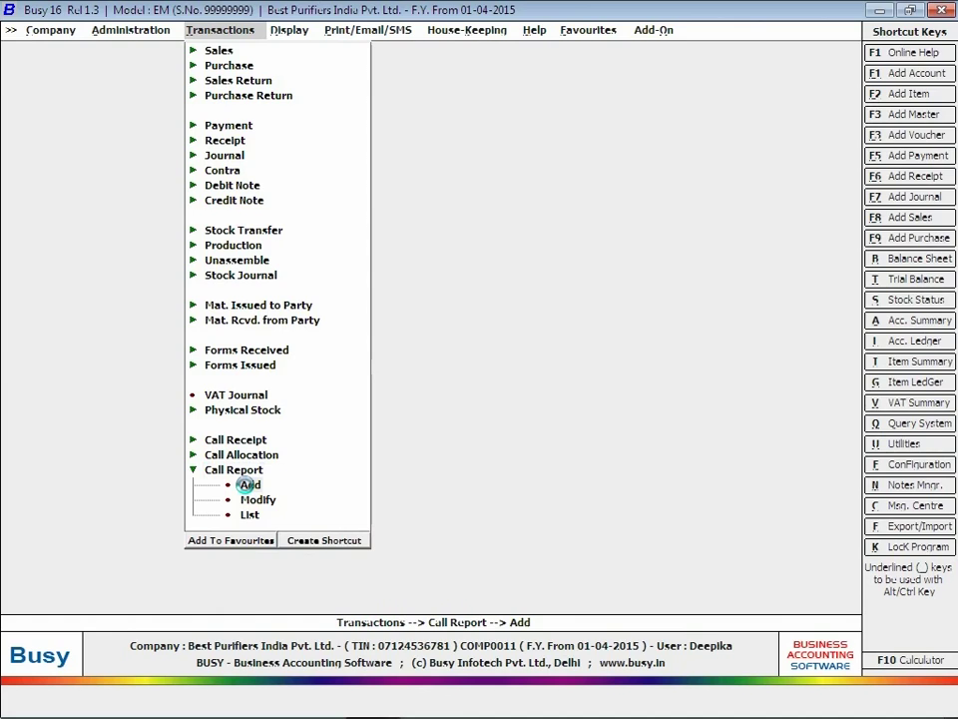
key(Return)
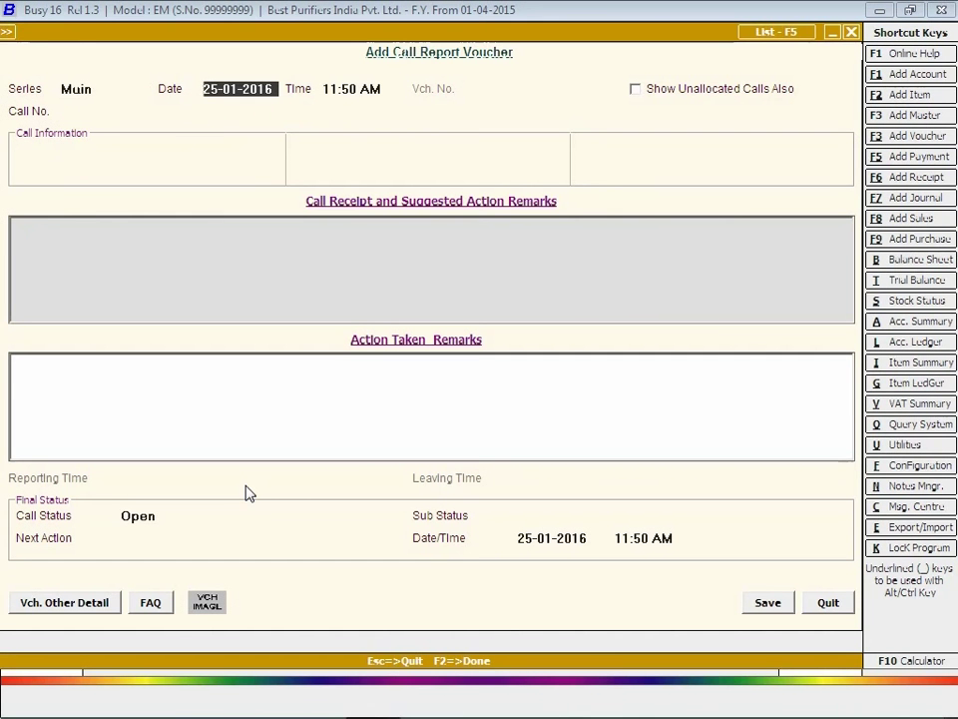
text(2)
text(8-01)
key(Return)
key(Return)
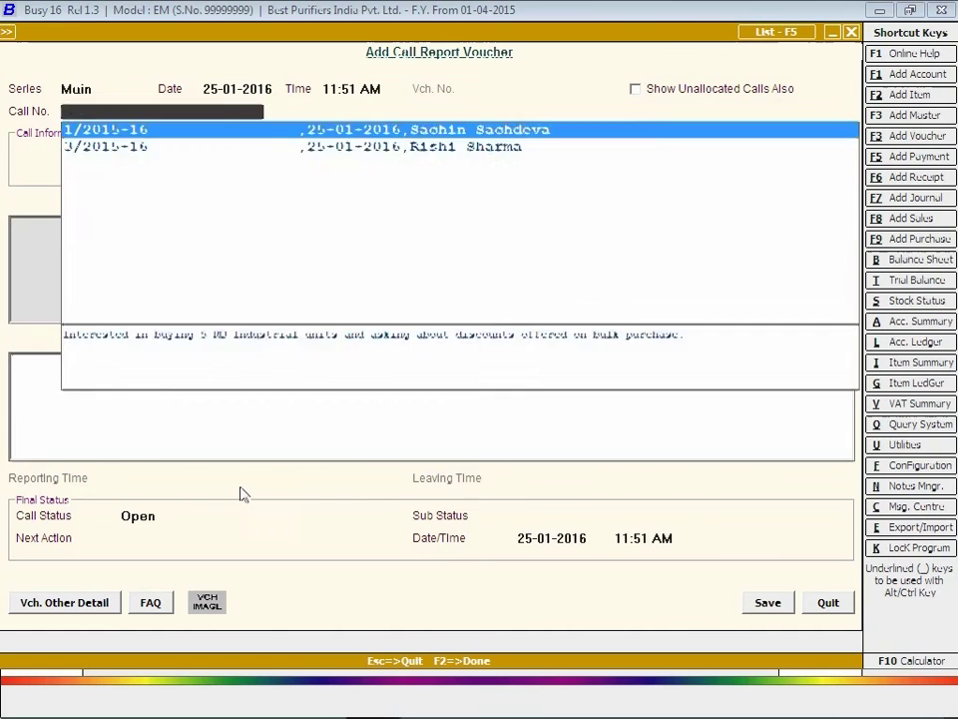
key(Return)
text(Succesfully instal)
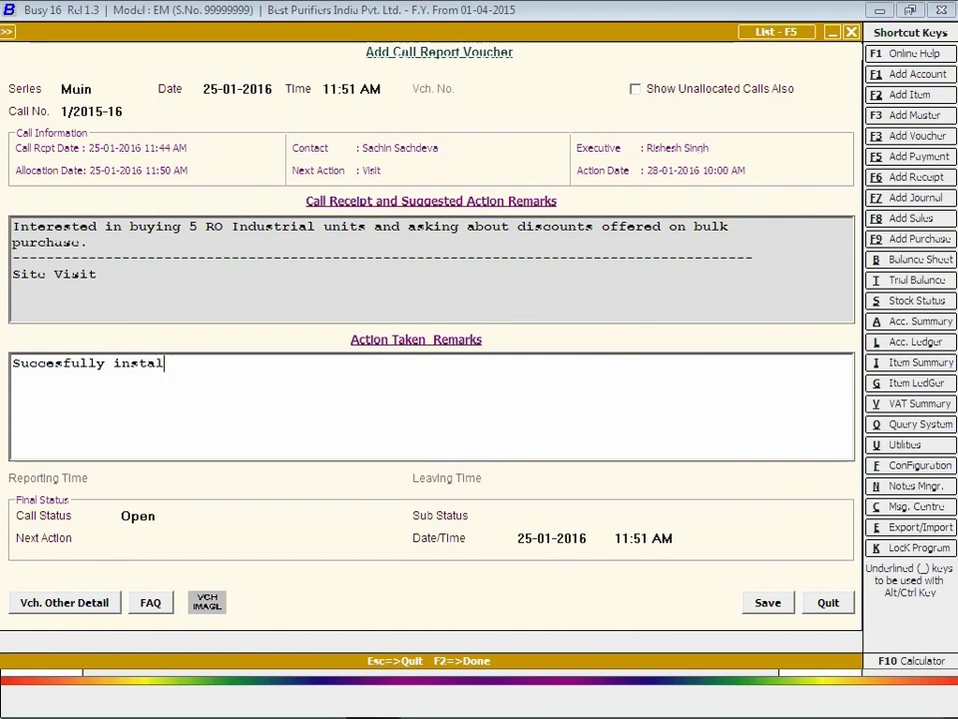
text(led 5 industrial RO u)
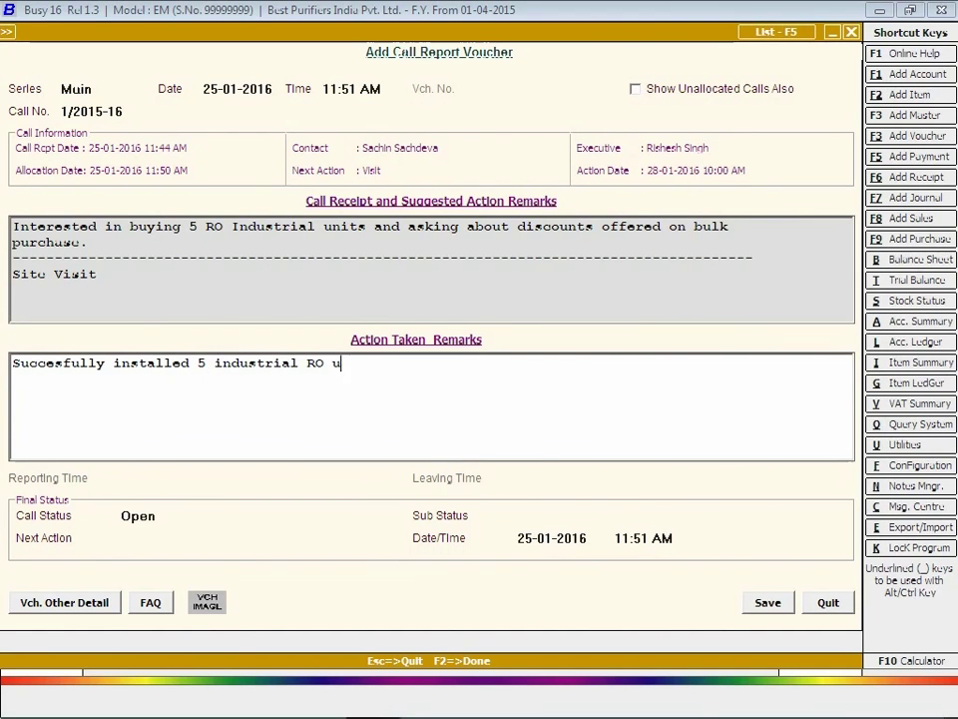
text(nits. 10% discou)
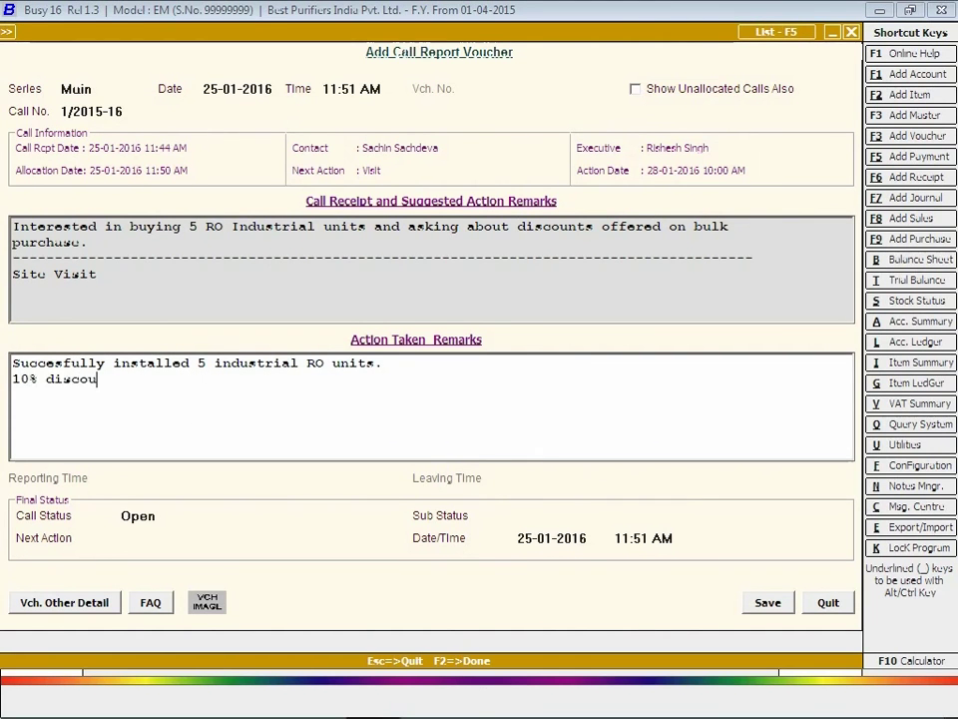
text(nt offered)
Mark the reported call Closed with Sub Status Successful and save the report.
key(Return)
click(150, 553)
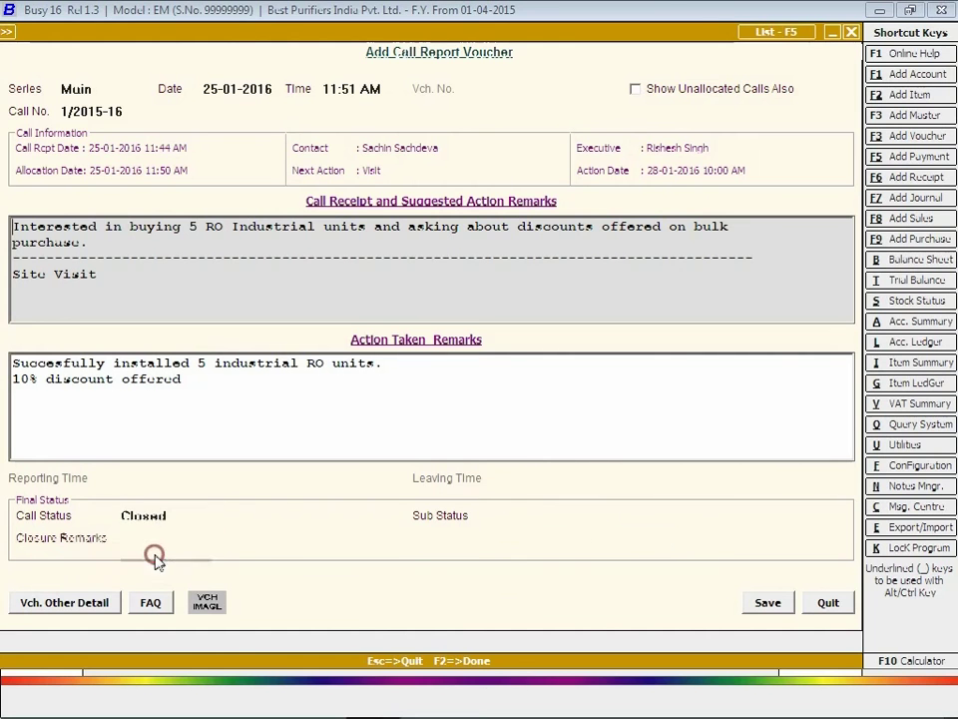
click(520, 511)
click(565, 552)
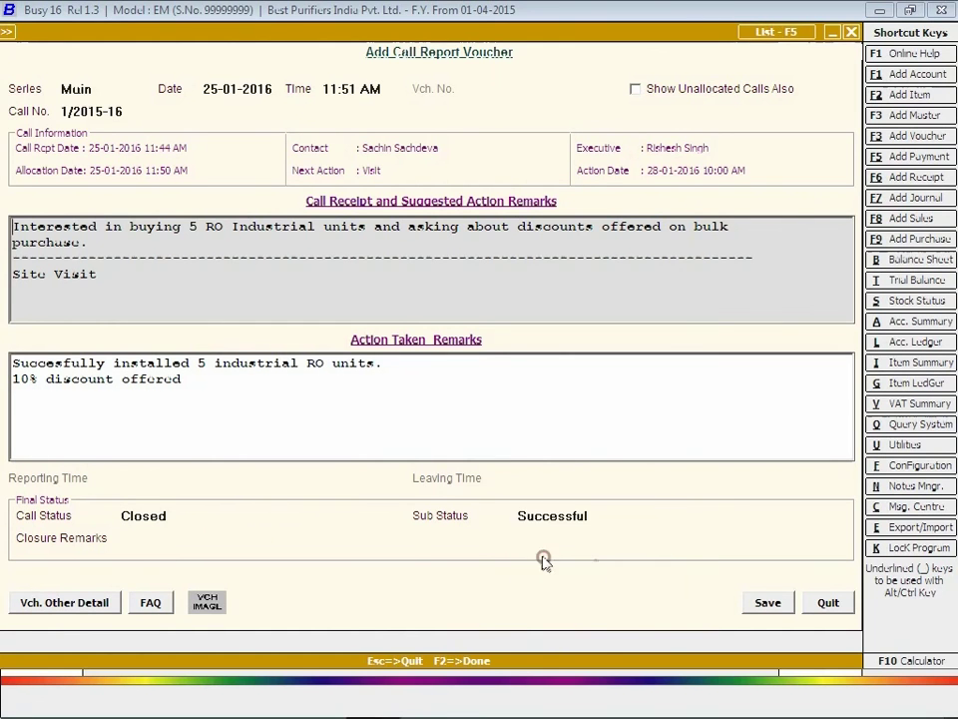
click(765, 603)
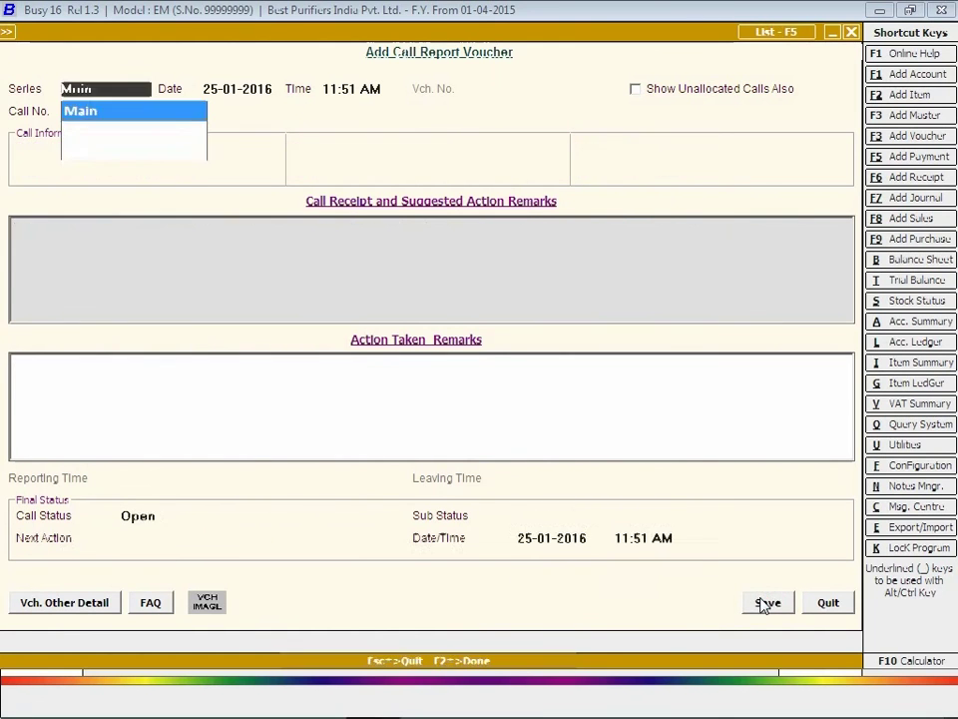
Start a 28-01-2016 report on call 3/2015-16 noting price list emailed, customer wants extra discount.
key(Return)
text(28)
key(Return)
key(Return)
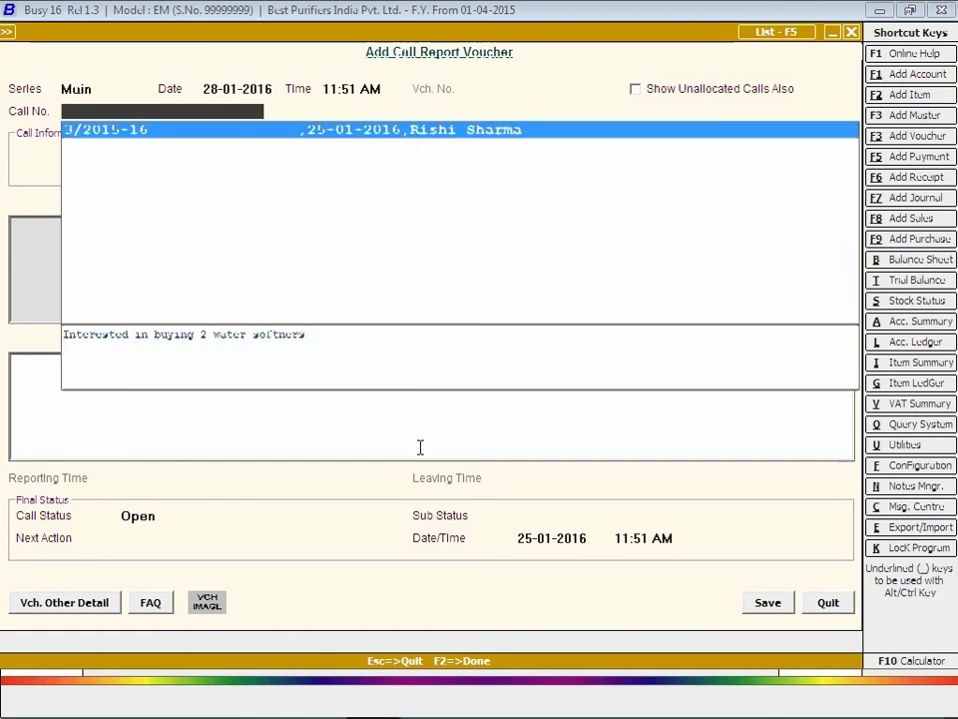
key(Return)
text(Price list emmai)
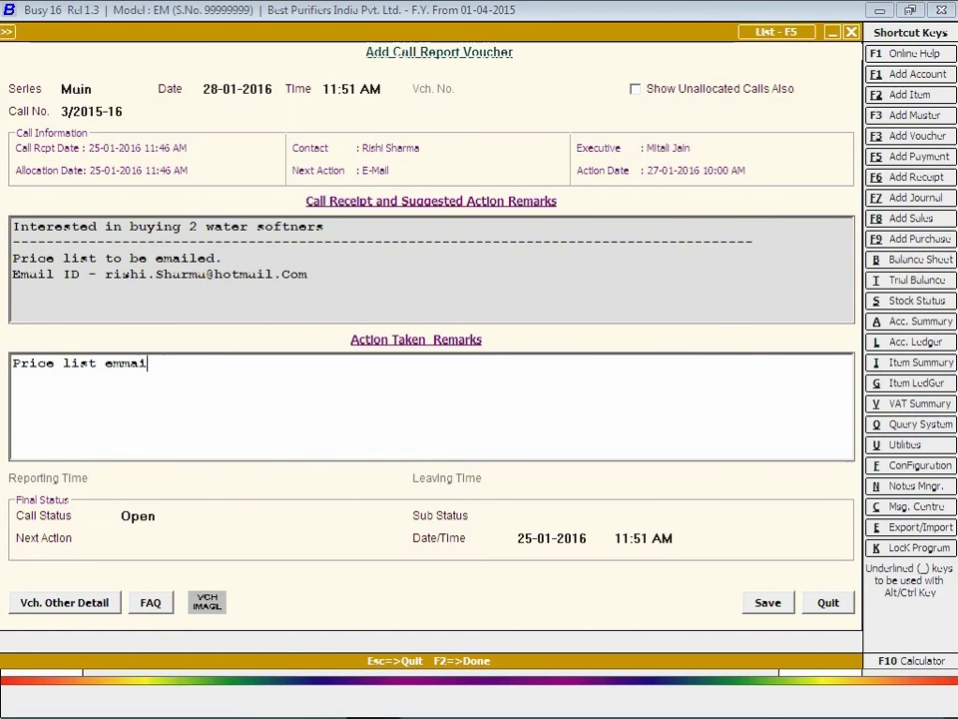
text(led but customer dem)
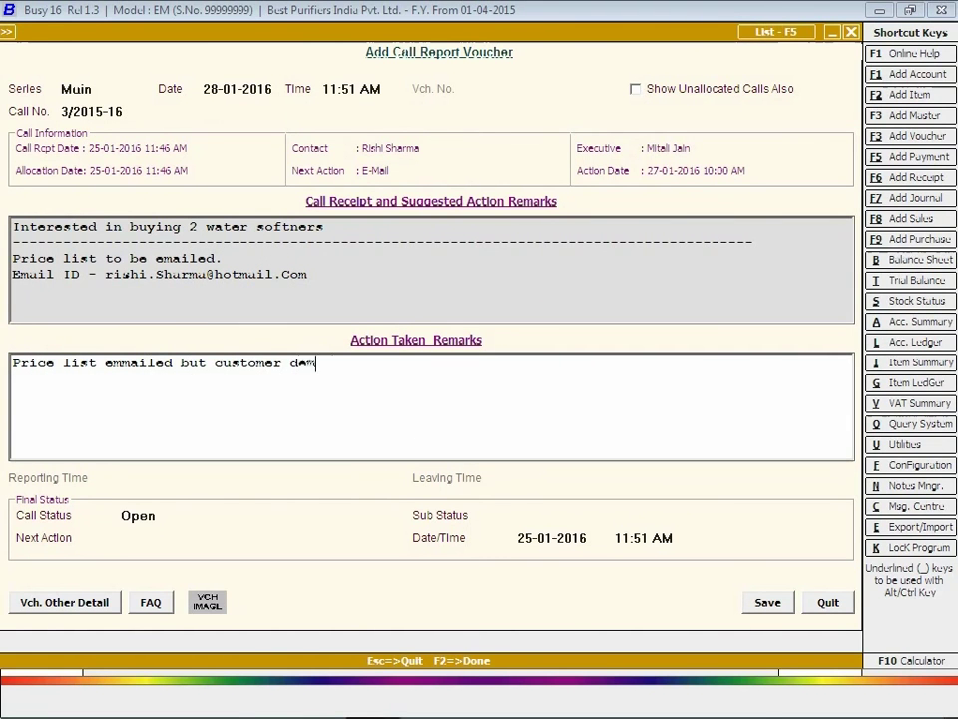
text(anding extra discount)
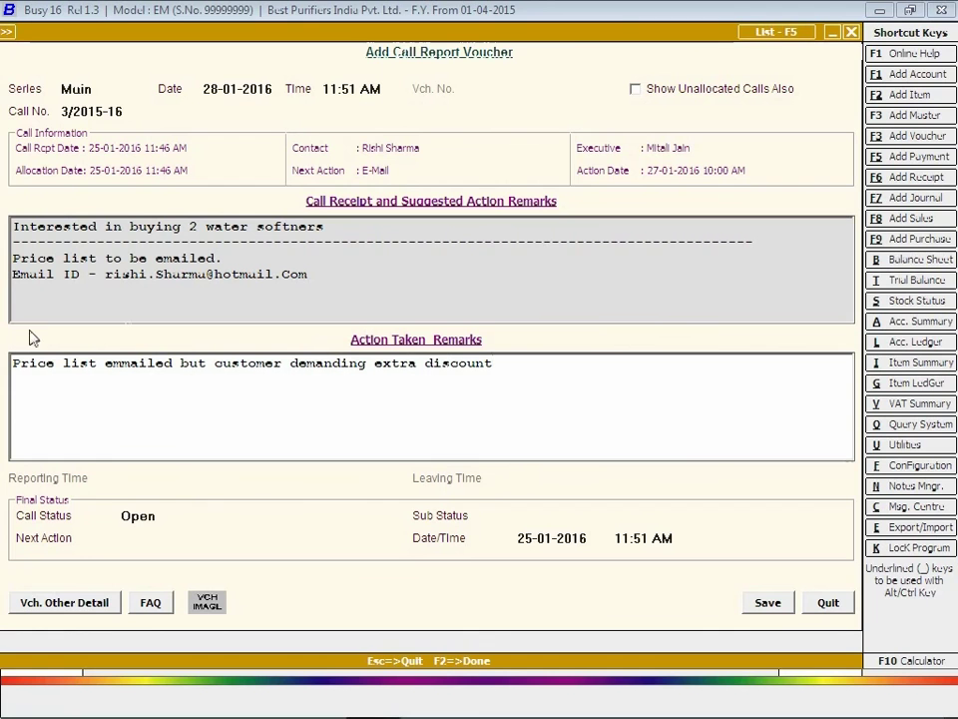
click(139, 516)
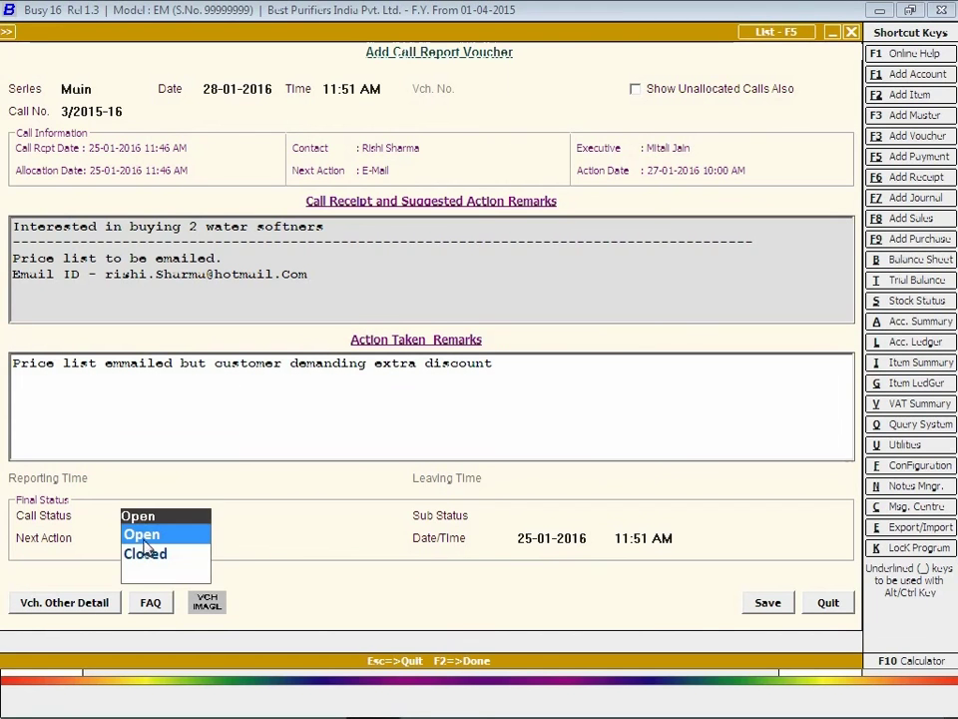
click(141, 535)
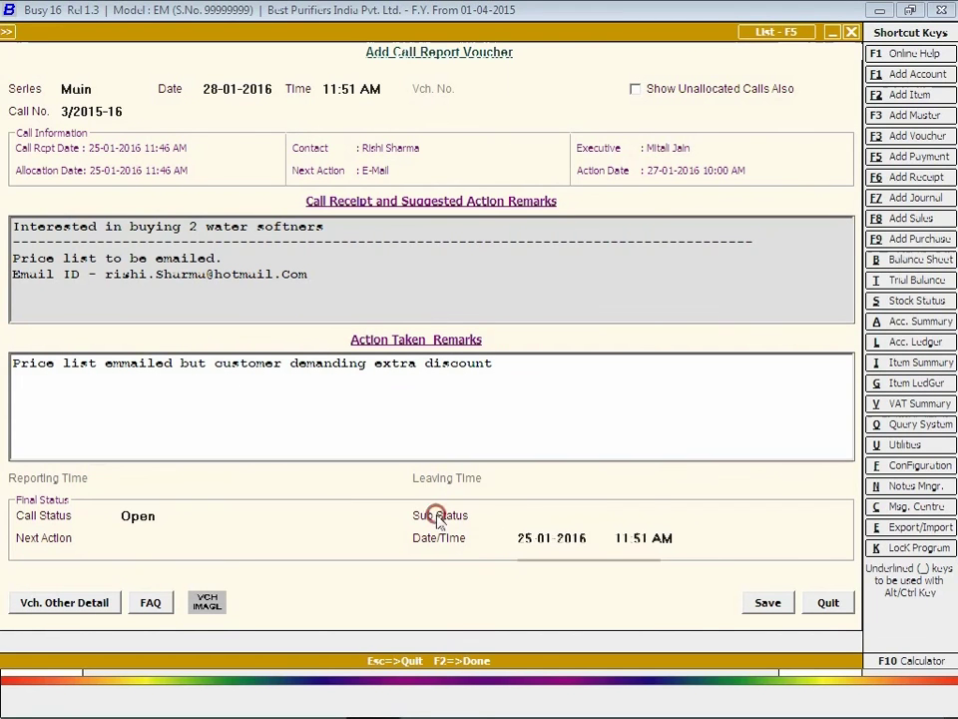
click(546, 555)
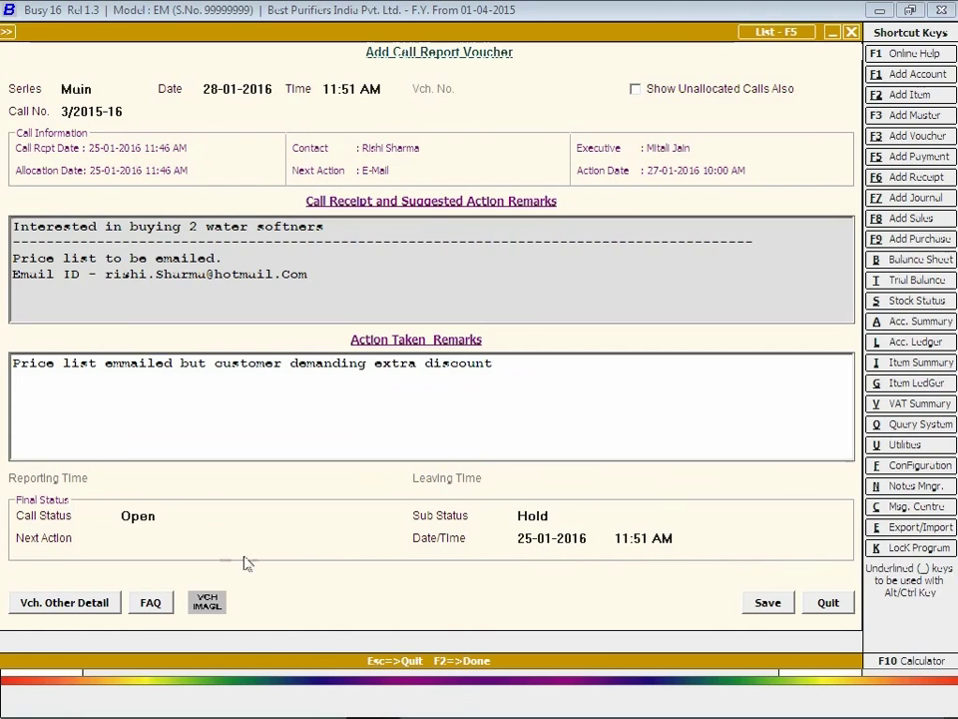
click(189, 540)
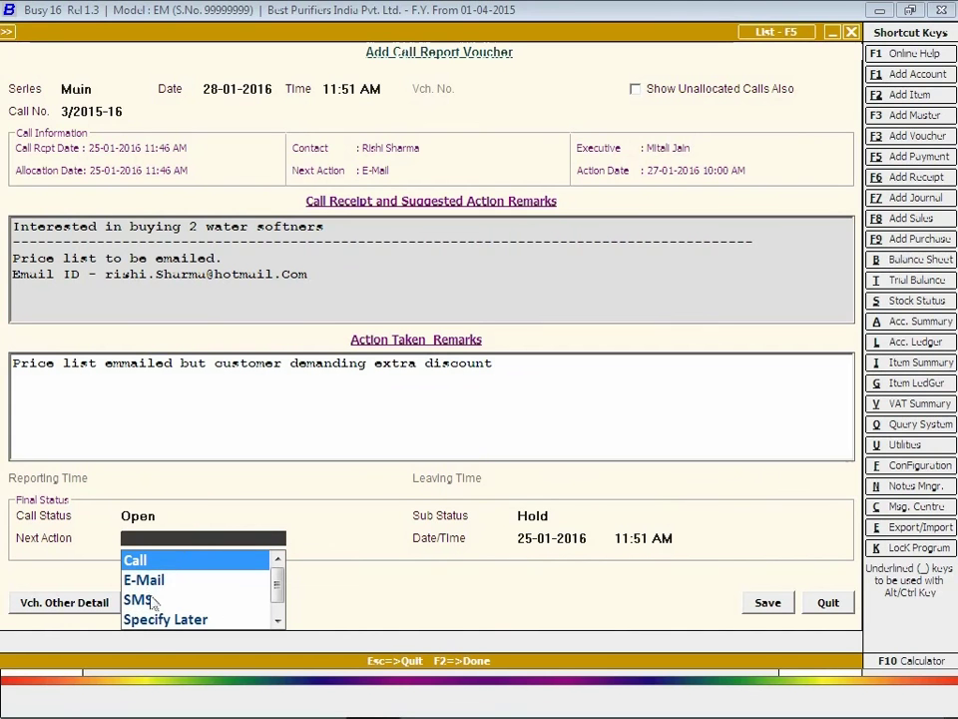
click(150, 560)
click(539, 541)
text(30-01)
key(Return)
text(10 A)
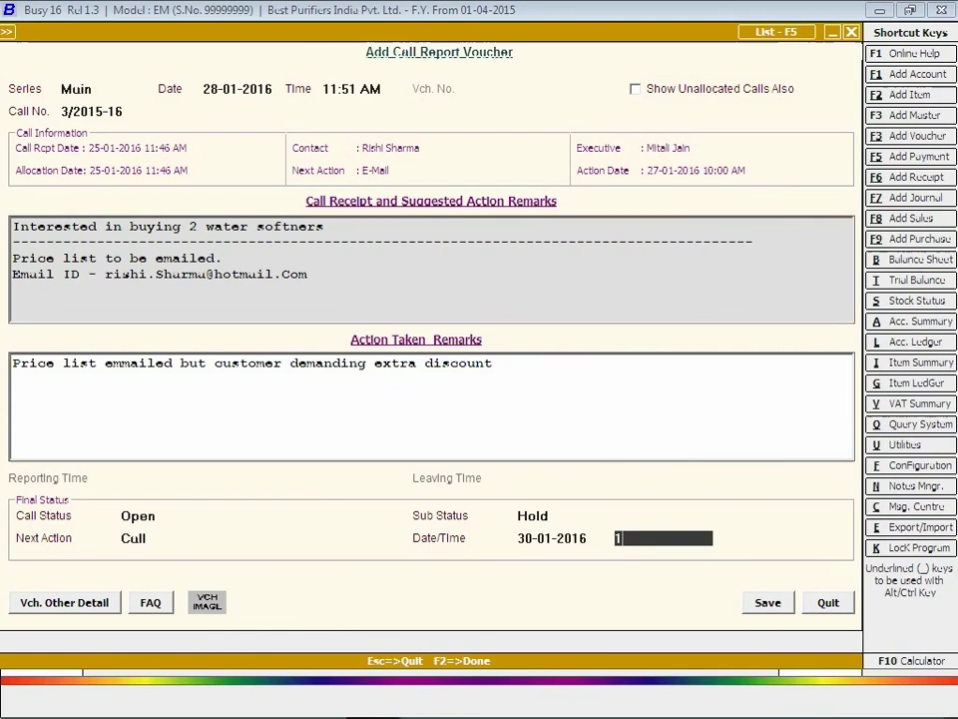
click(768, 602)
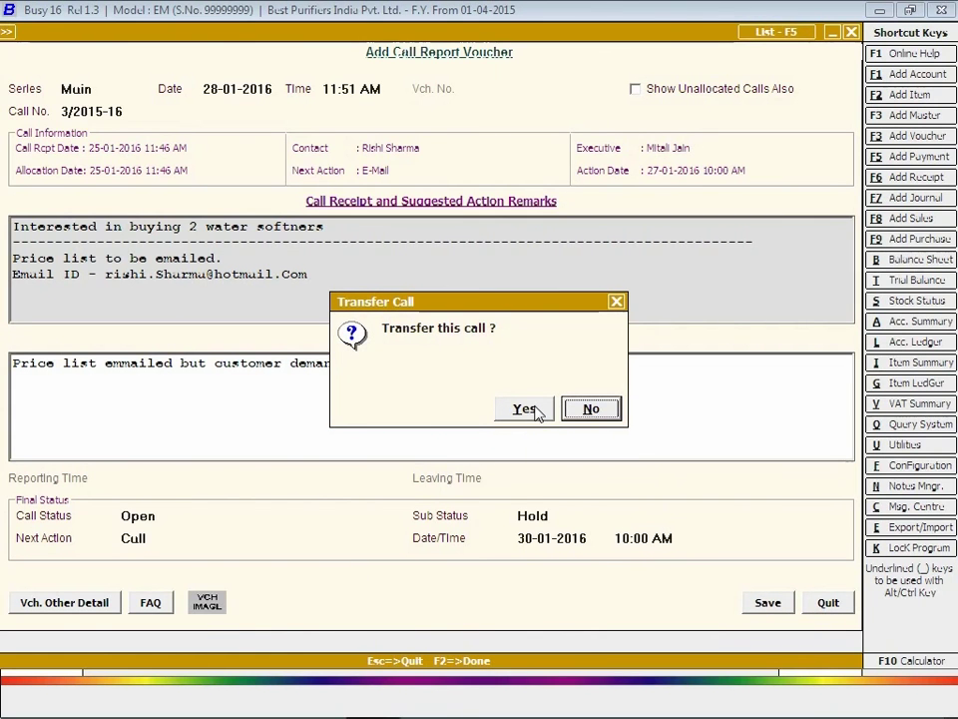
Transfer call 3/2015-16 to a different executive, save the allocation, and quit call report entry.
click(537, 413)
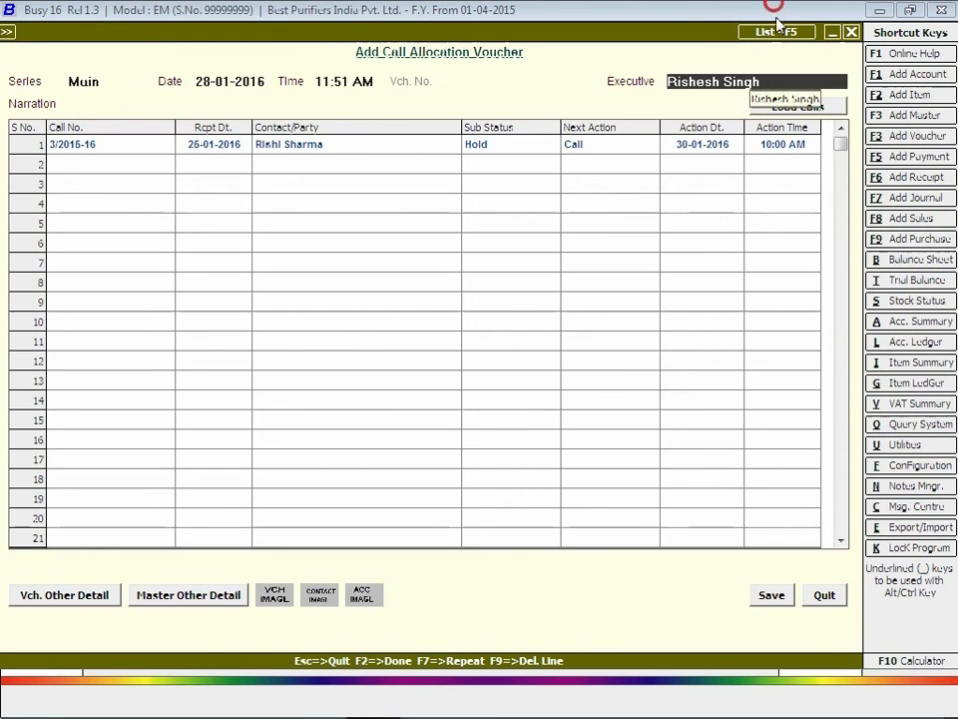
text(mi)
key(Return)
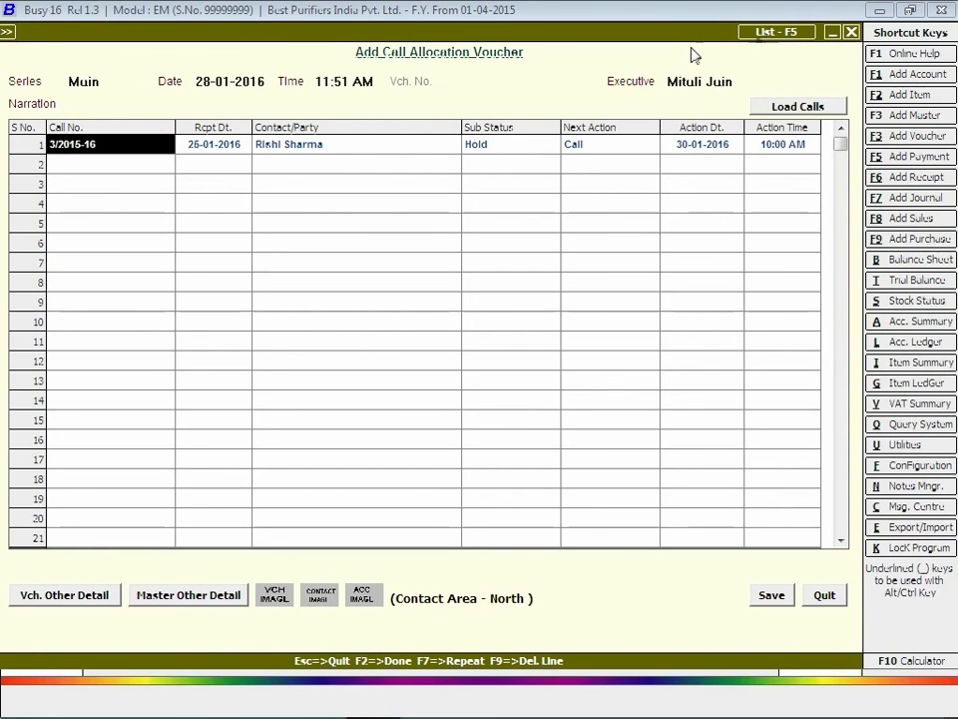
click(767, 596)
key(Escape)
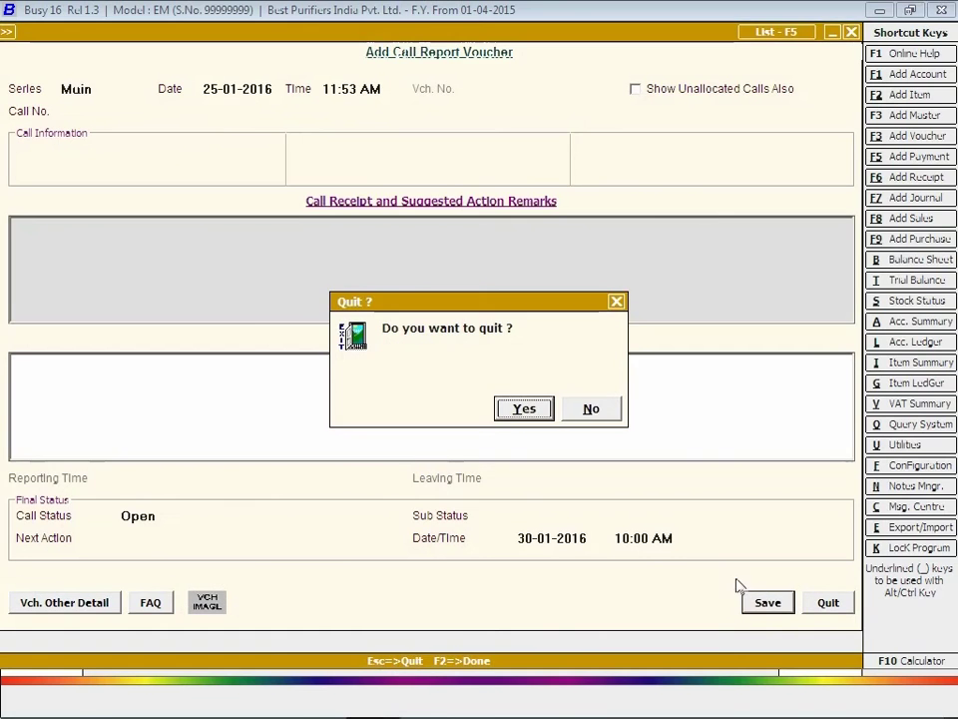
key(Return)
key(Escape)
key(Escape)
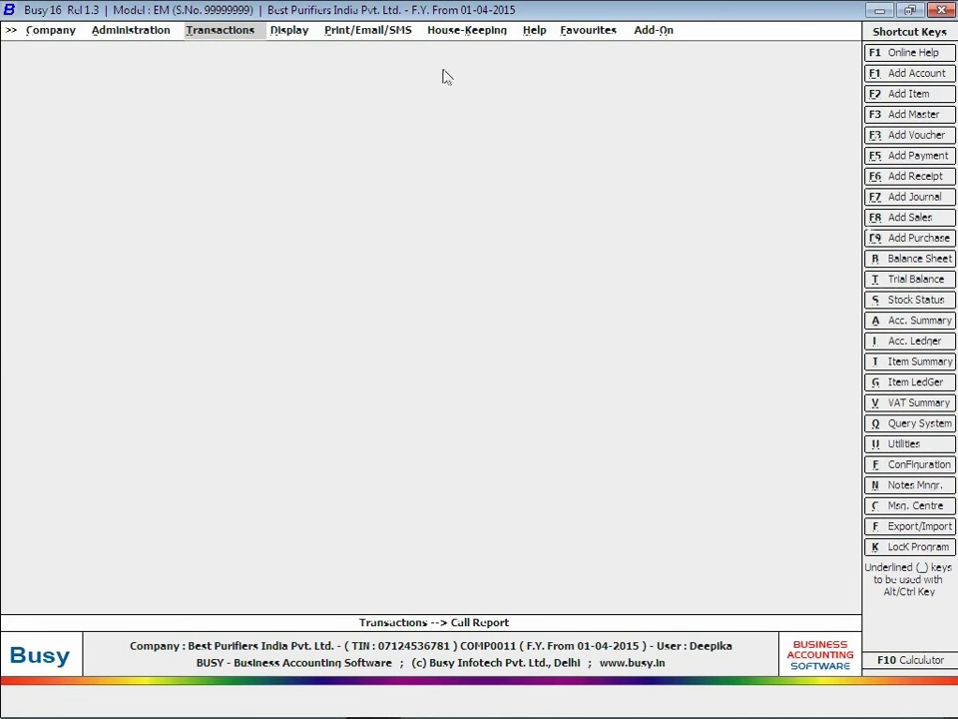
Open the Call Explorer under Display > Call Management to list all four calls.
click(289, 30)
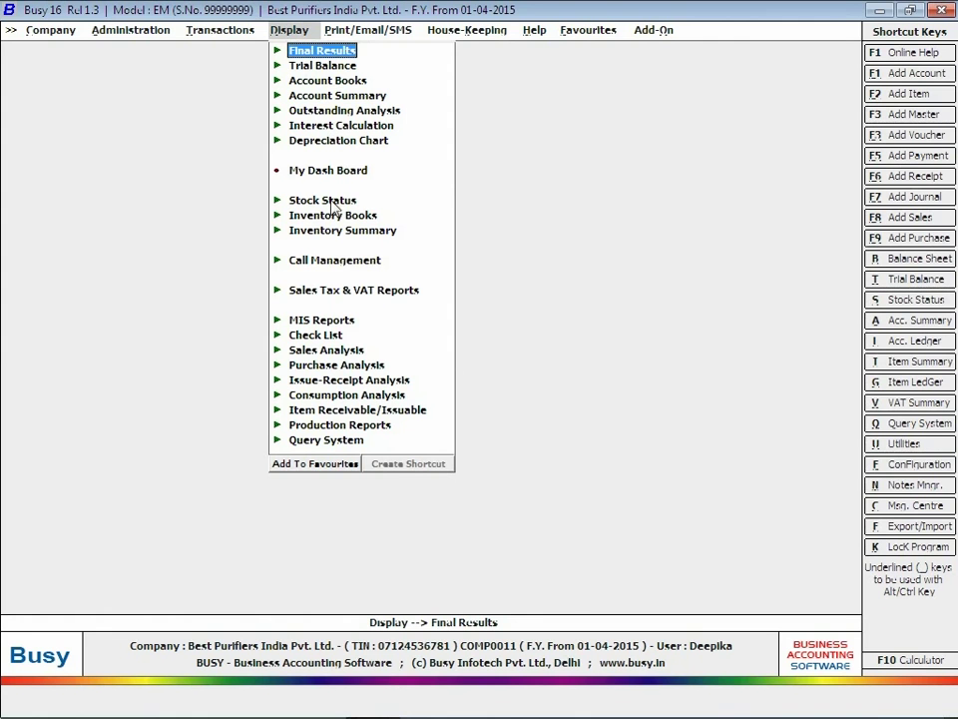
click(335, 261)
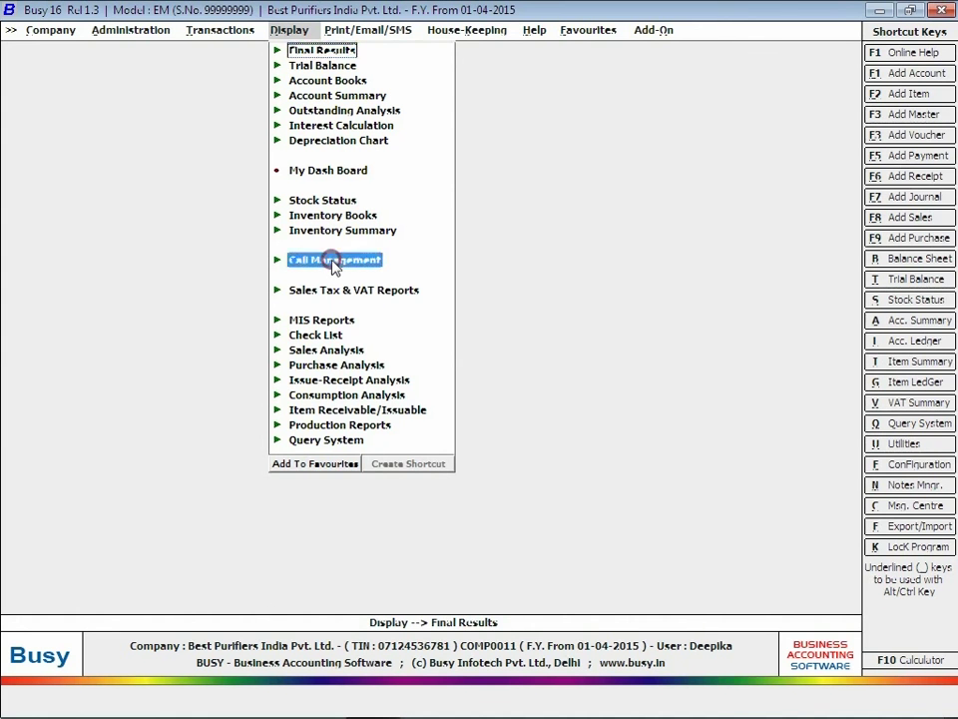
double_click(339, 275)
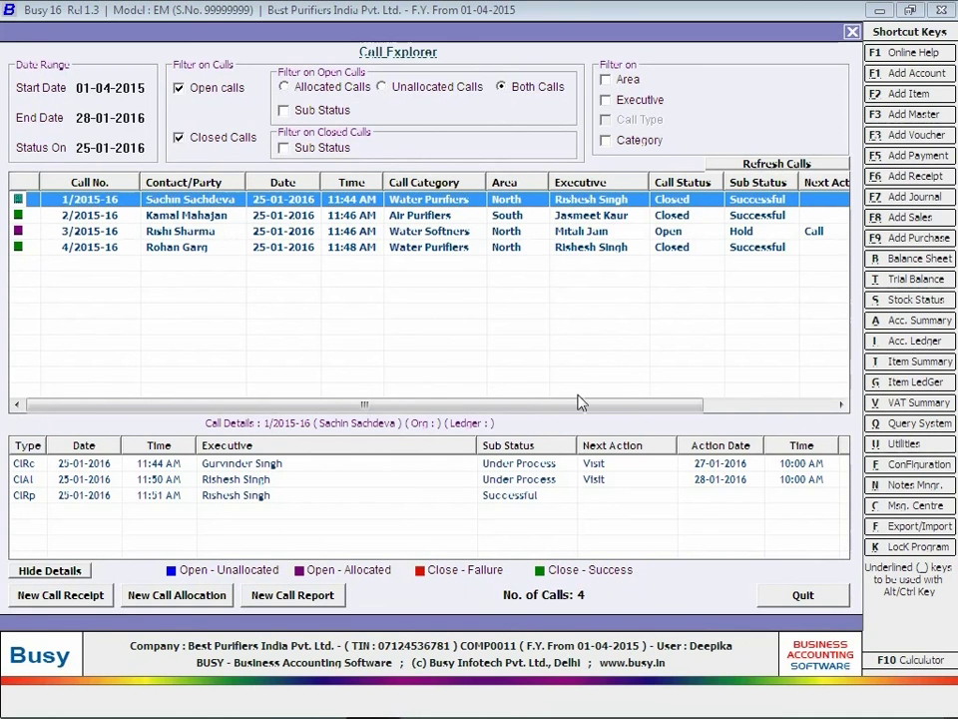
drag(582, 406, 780, 438)
drag(649, 406, 522, 408)
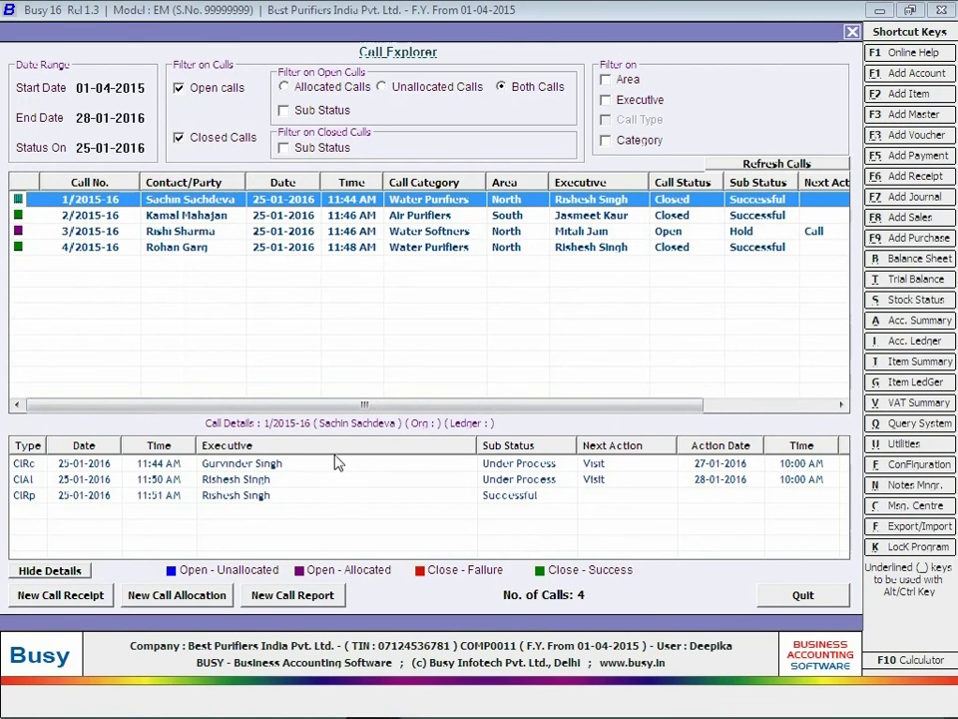
Review the details of calls 2/2015-16 and 4/2015-16, then close the explorer and collapse Call Management.
click(375, 216)
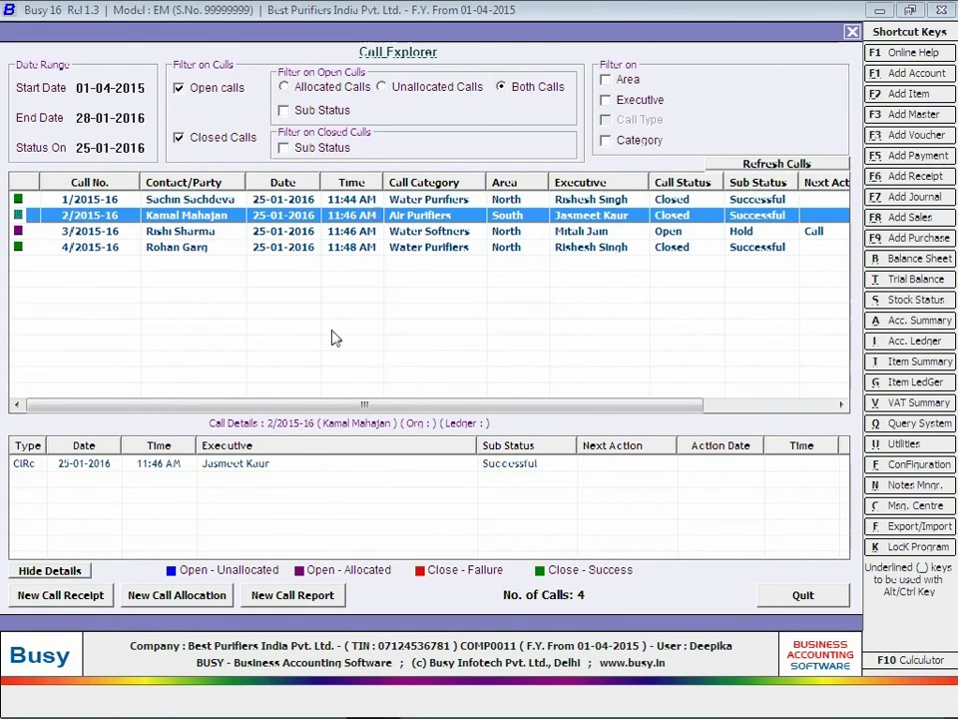
key(Down)
key(Down)
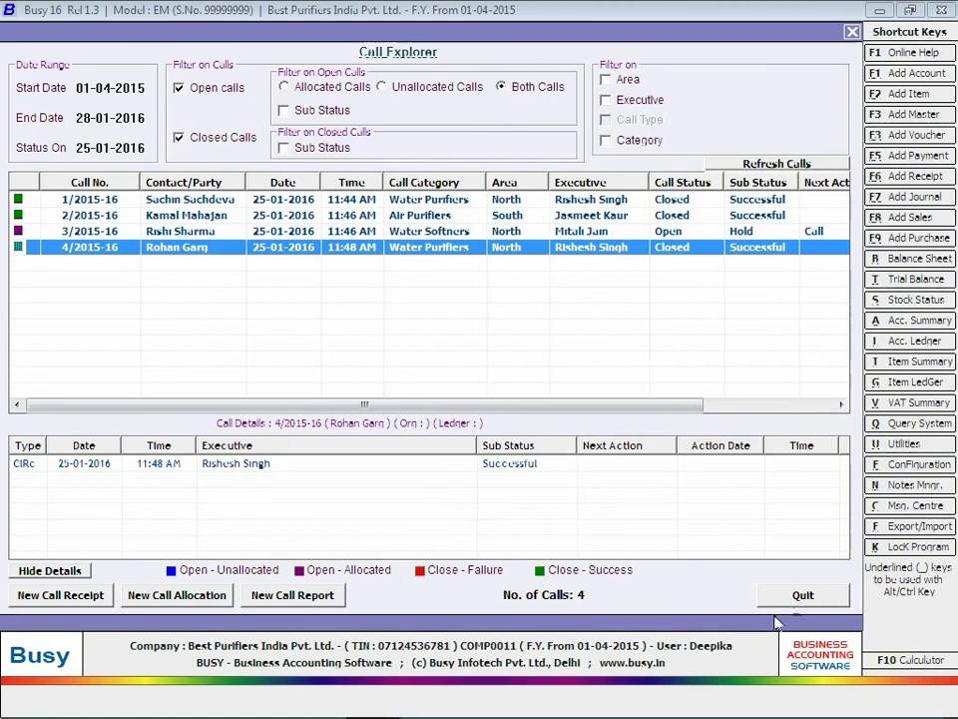
click(796, 596)
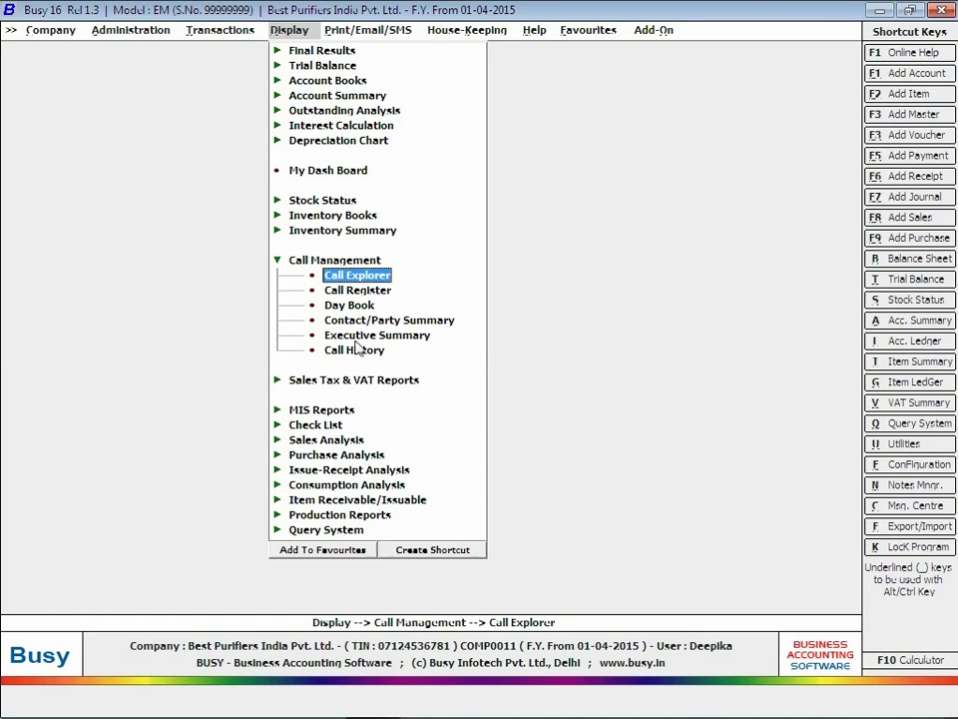
click(355, 350)
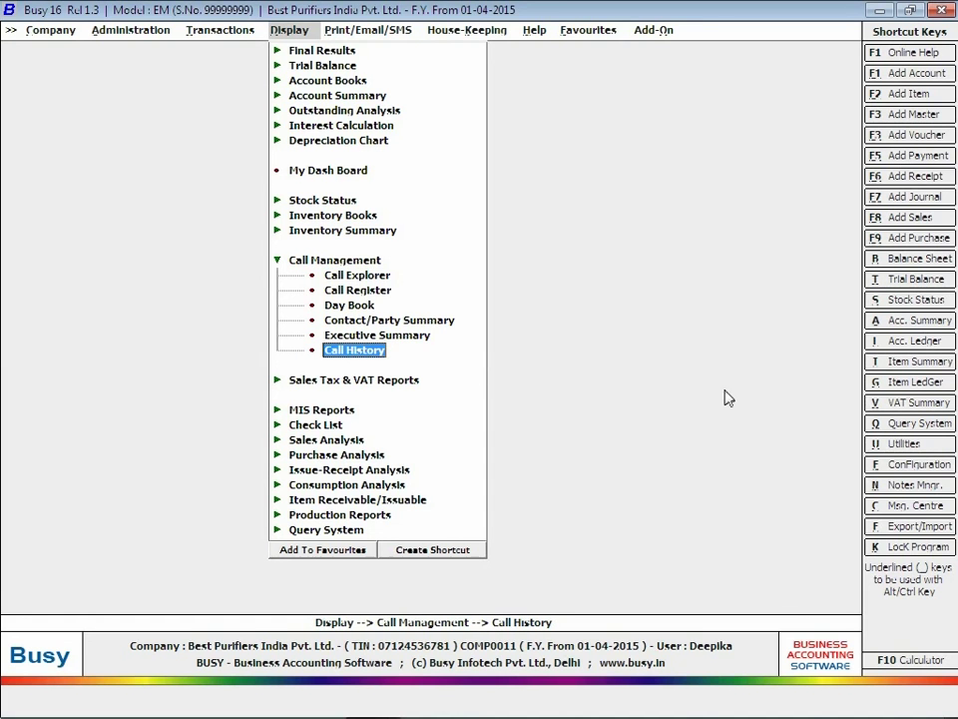
key(Escape)
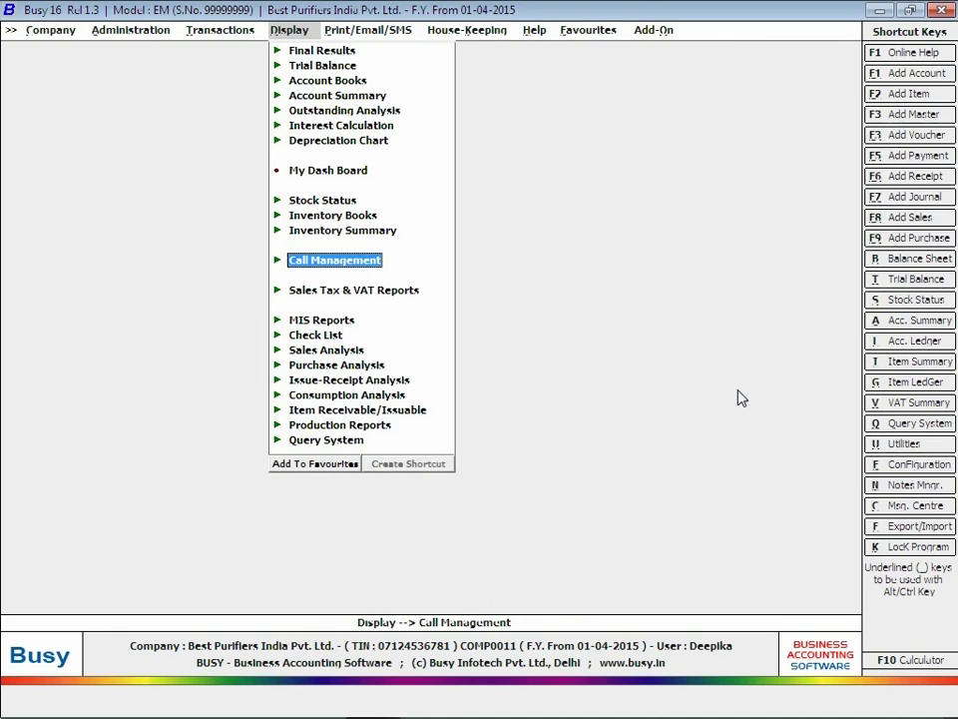